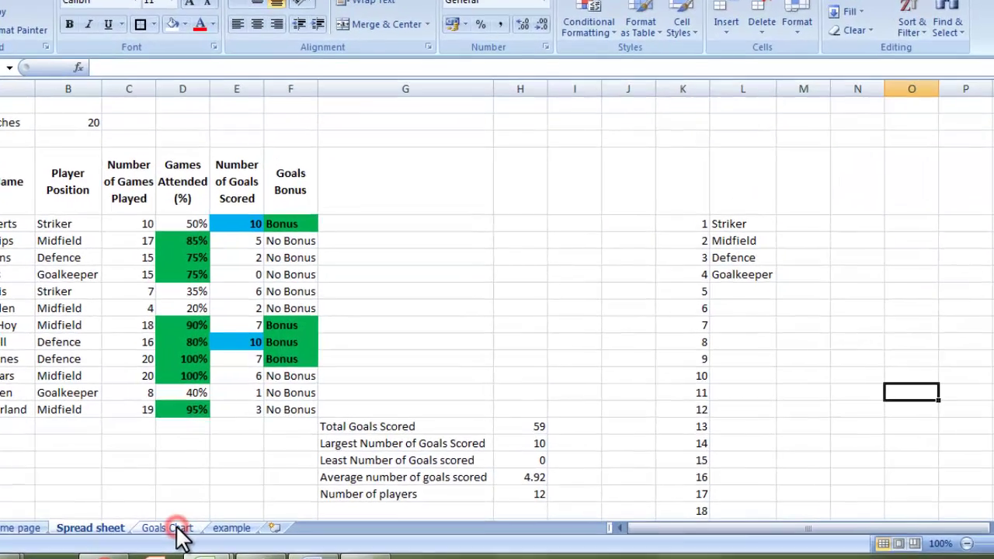
View the Goals Chart sheet's column chart of goals scored (10, 5, 2, 6)
click(216, 508)
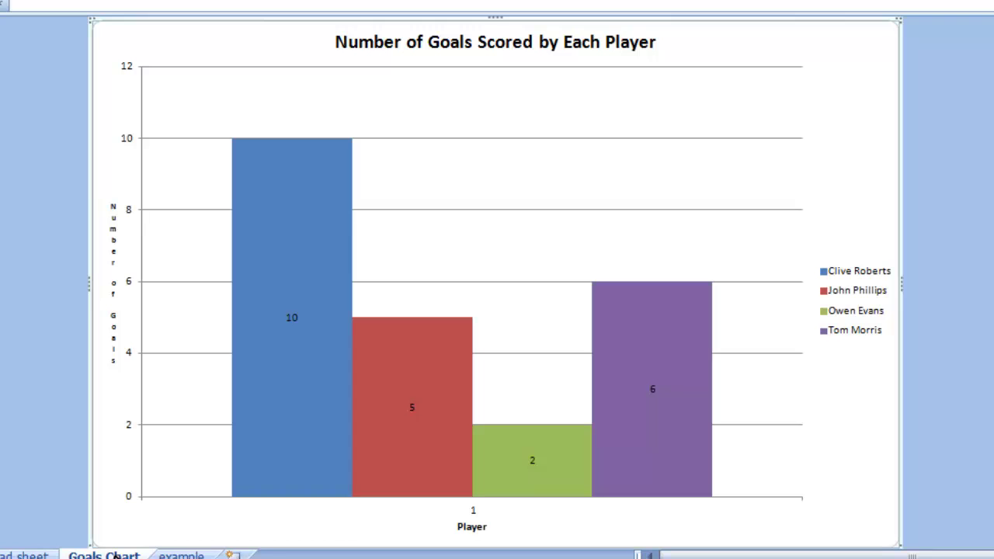
mouse_move(272, 409)
mouse_move(676, 397)
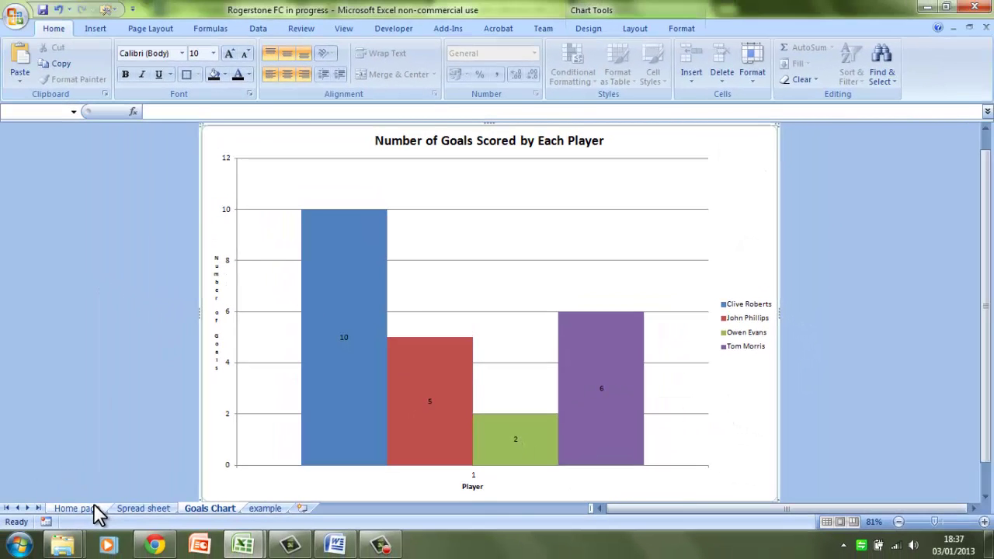
Glance at the Home page sheet, then return to the Spread sheet's player table
click(93, 510)
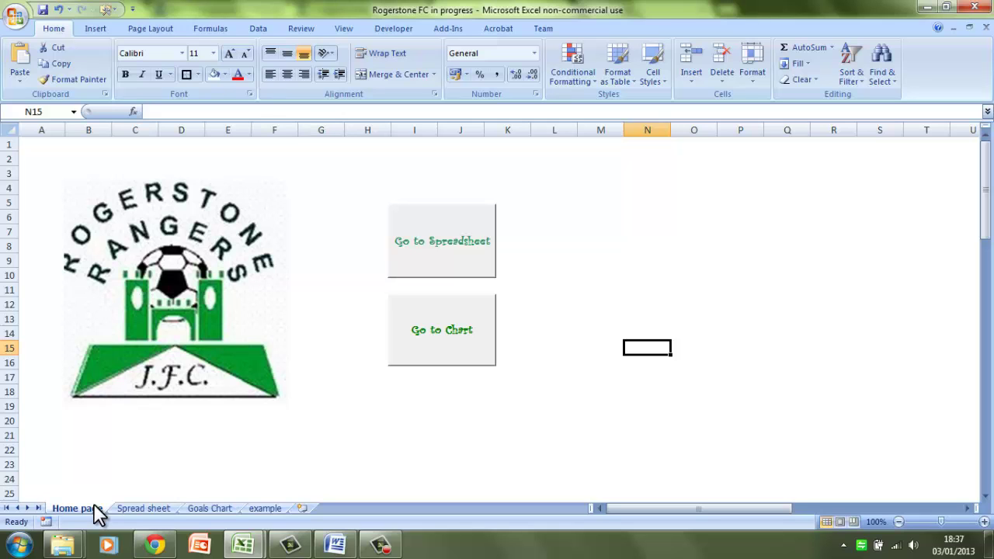
click(132, 509)
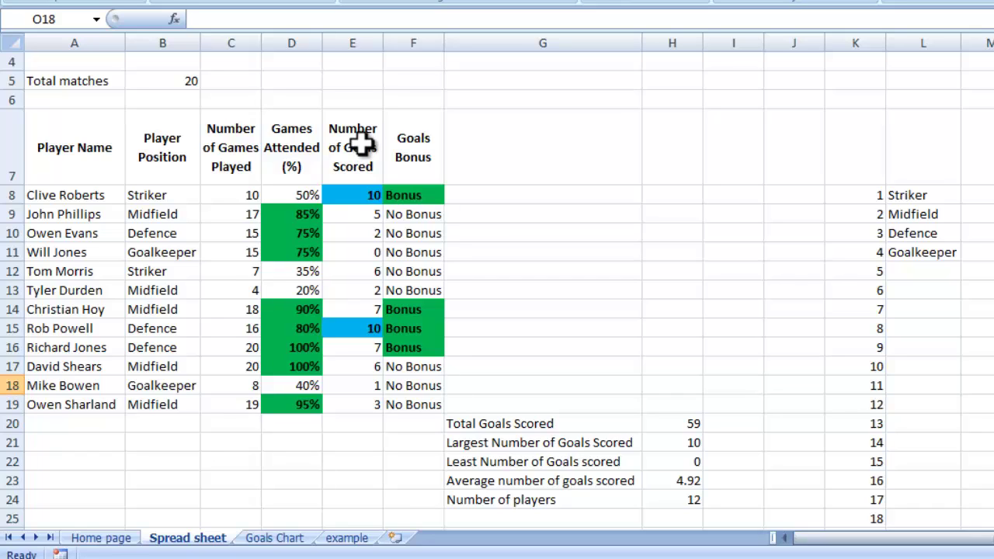
Select player names A7:A19 together with the Number of Goals Scored values E7:E19
drag(69, 136, 81, 405)
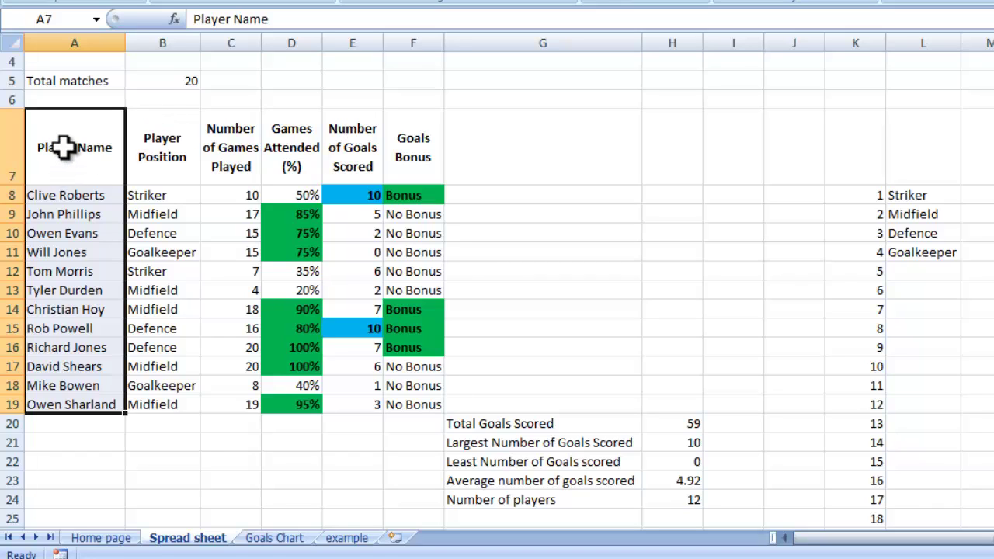
click(83, 127)
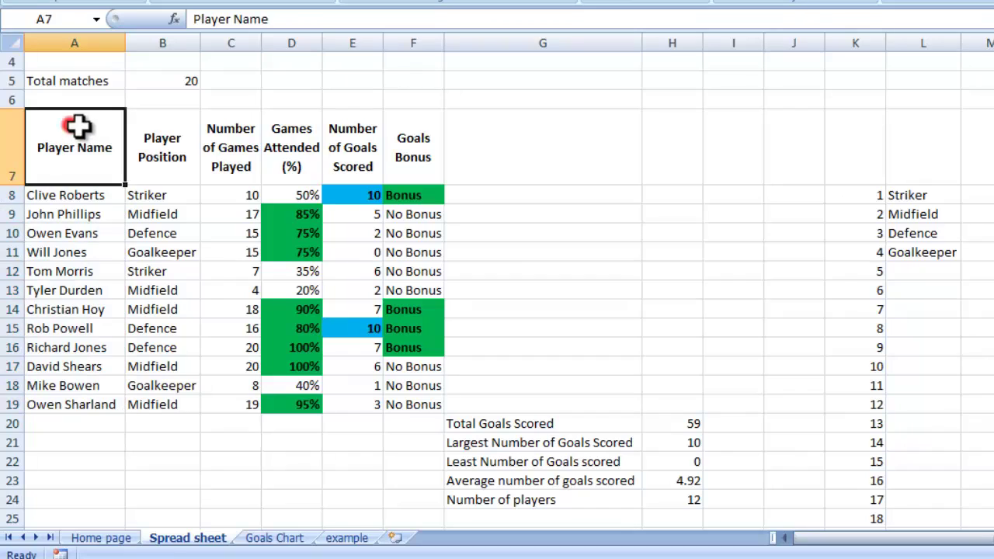
drag(83, 127, 175, 398)
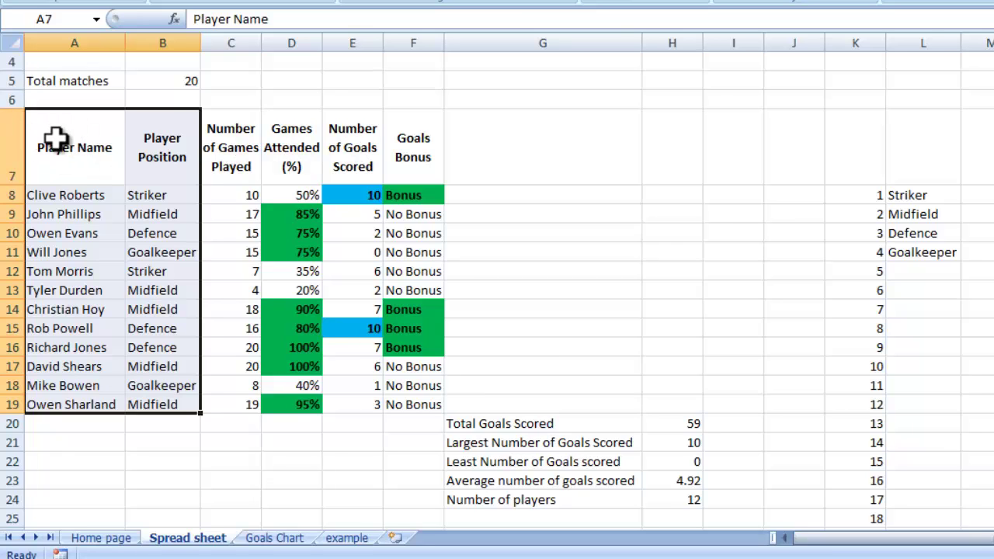
drag(60, 133, 348, 404)
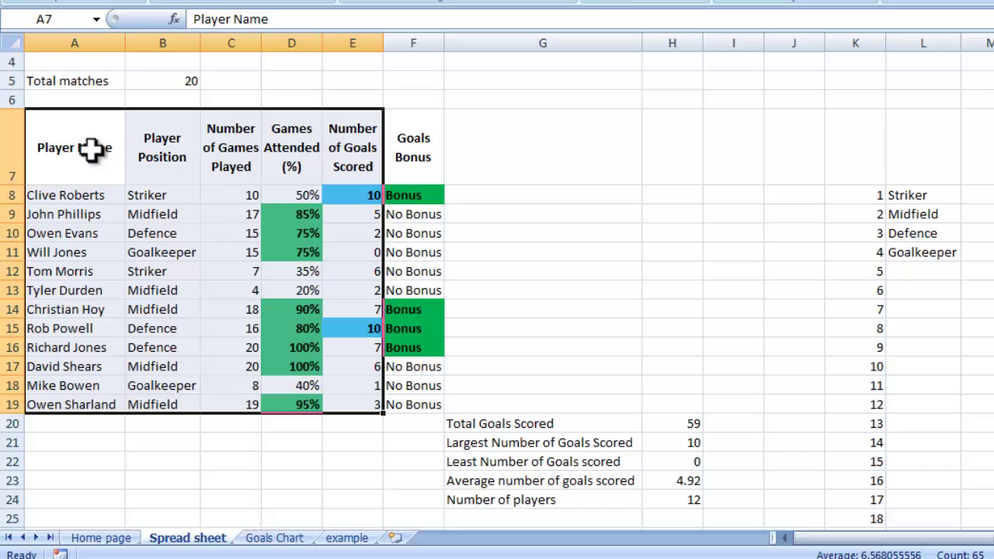
drag(75, 130, 78, 404)
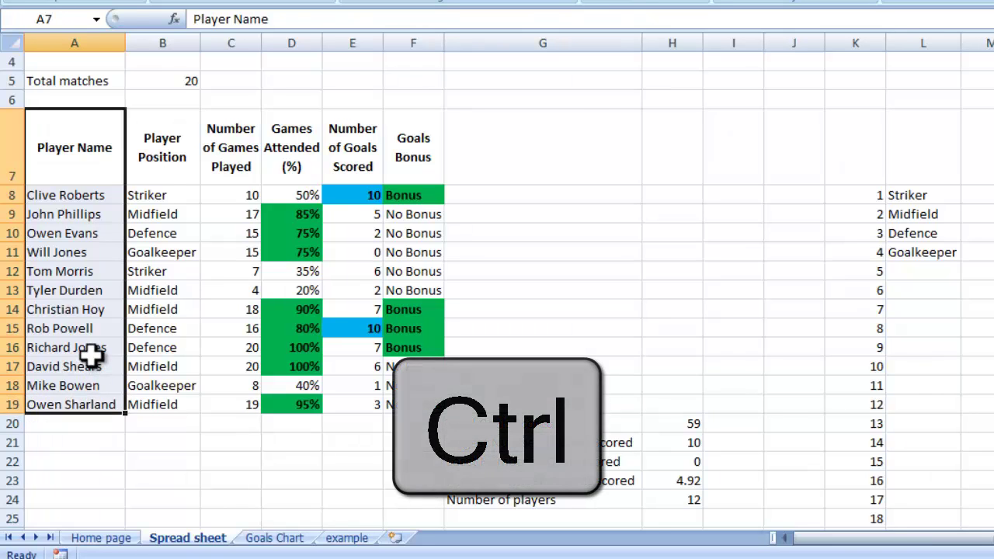
drag(353, 129, 353, 404)
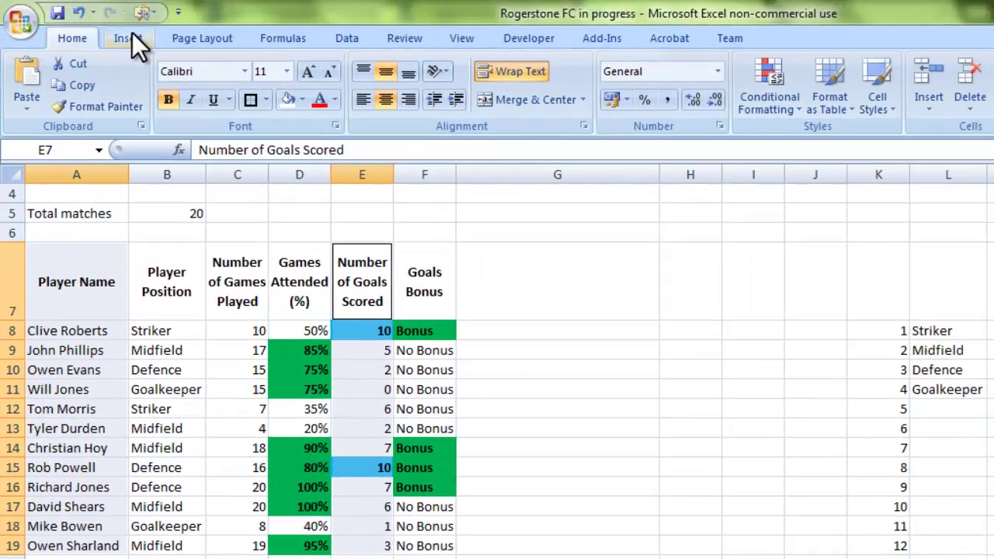
Insert a 2-D Clustered Column chart plotting each selected player's goals
click(132, 35)
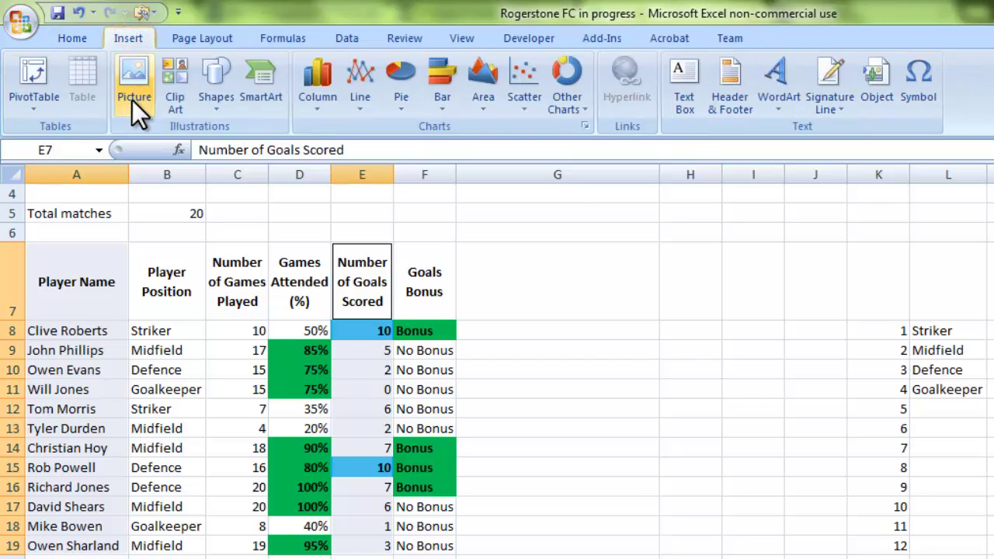
click(310, 78)
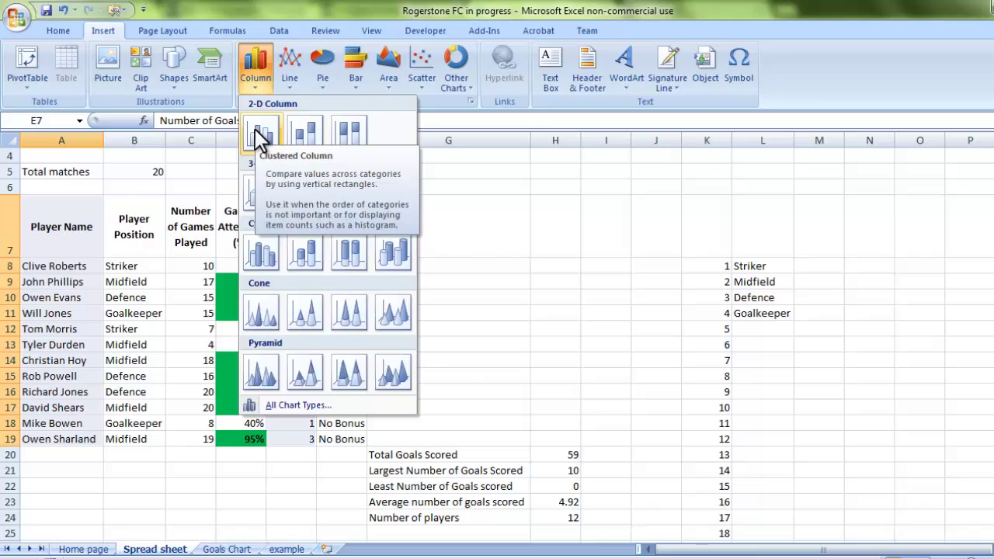
click(286, 146)
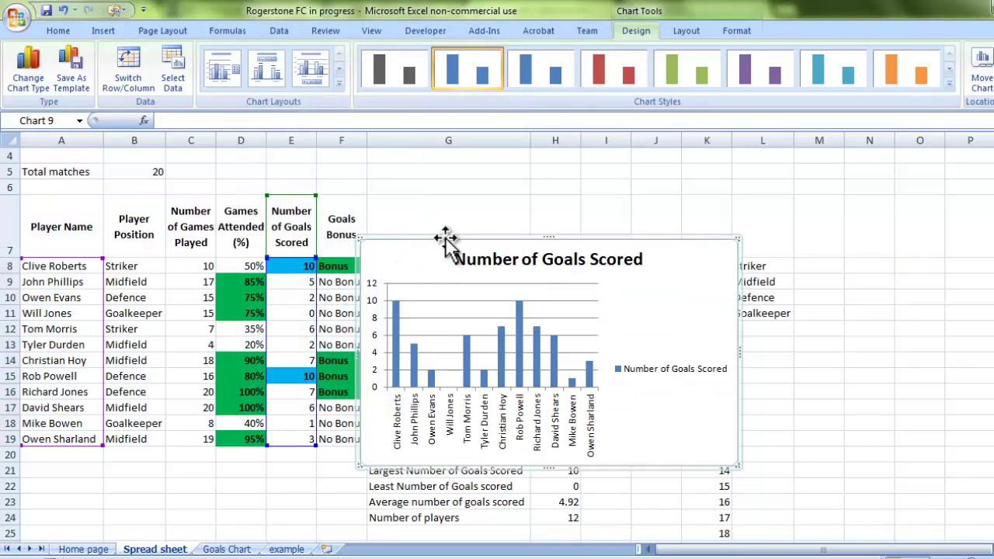
Move the goals chart beside the player table over columns H–K and enlarge it
drag(443, 237, 553, 200)
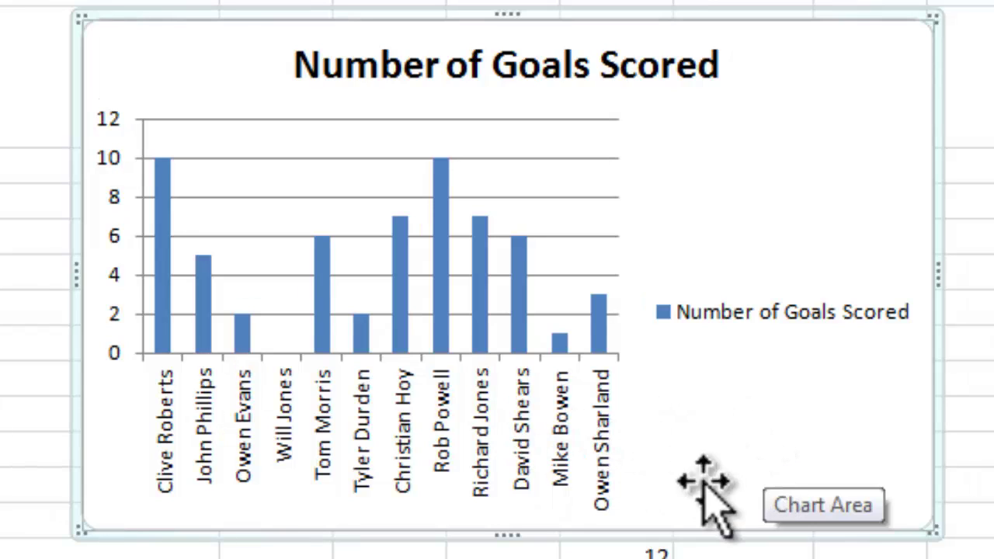
drag(80, 530, 8, 558)
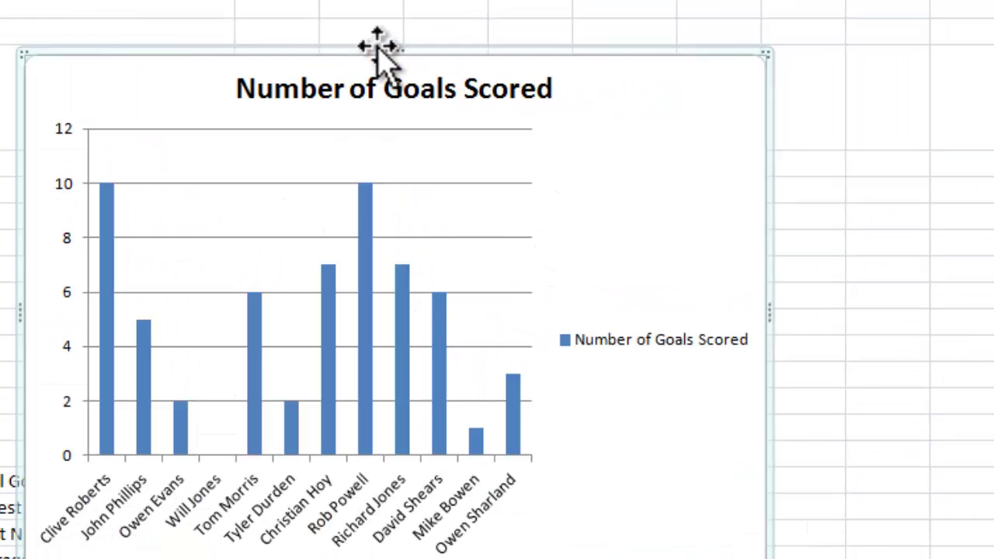
drag(378, 48, 486, 13)
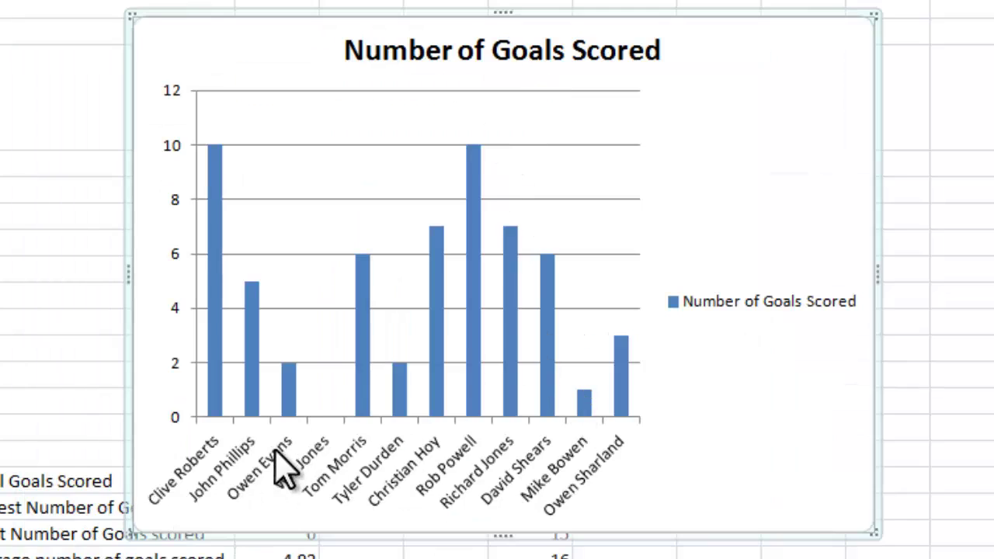
mouse_move(252, 414)
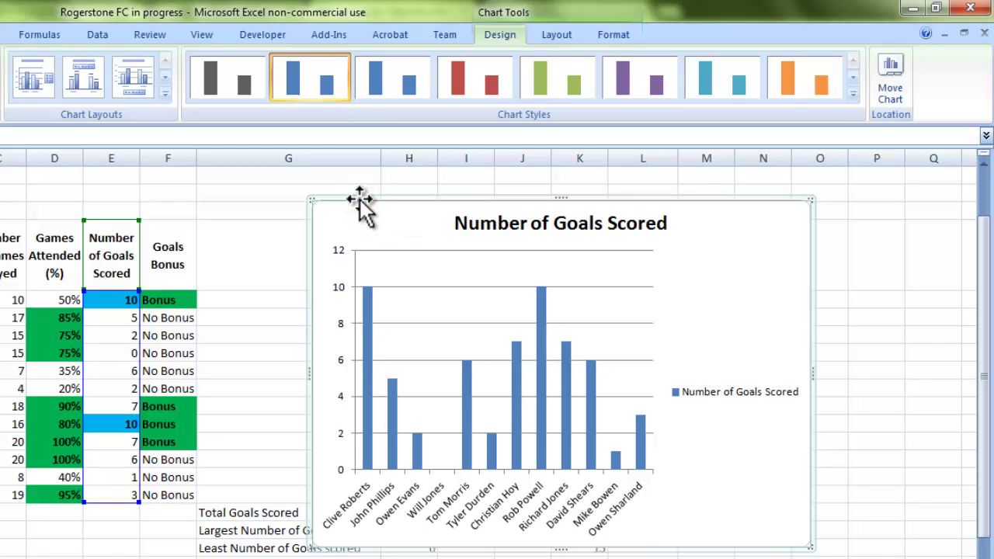
Reselect the goals chart, add a rotated vertical axis title, then delete it
click(237, 192)
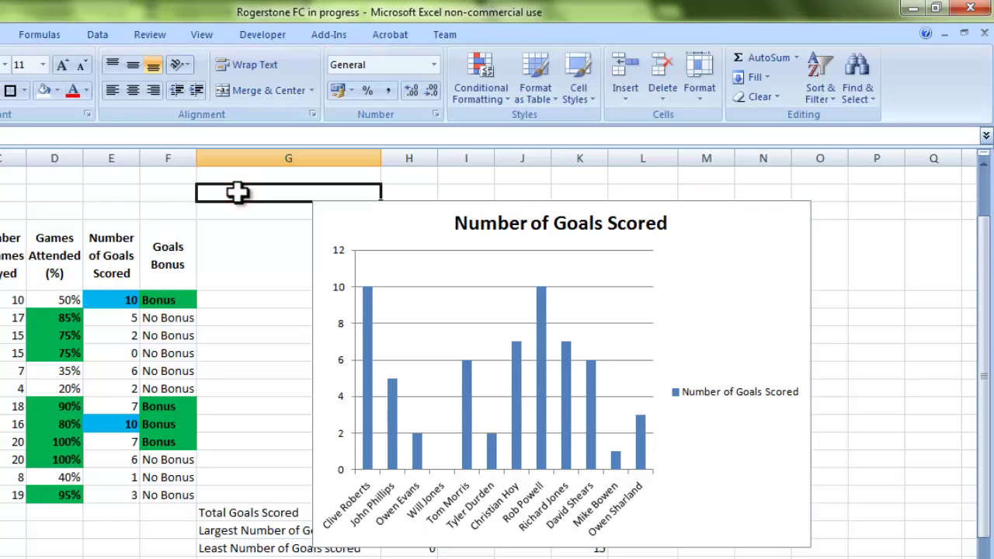
click(366, 220)
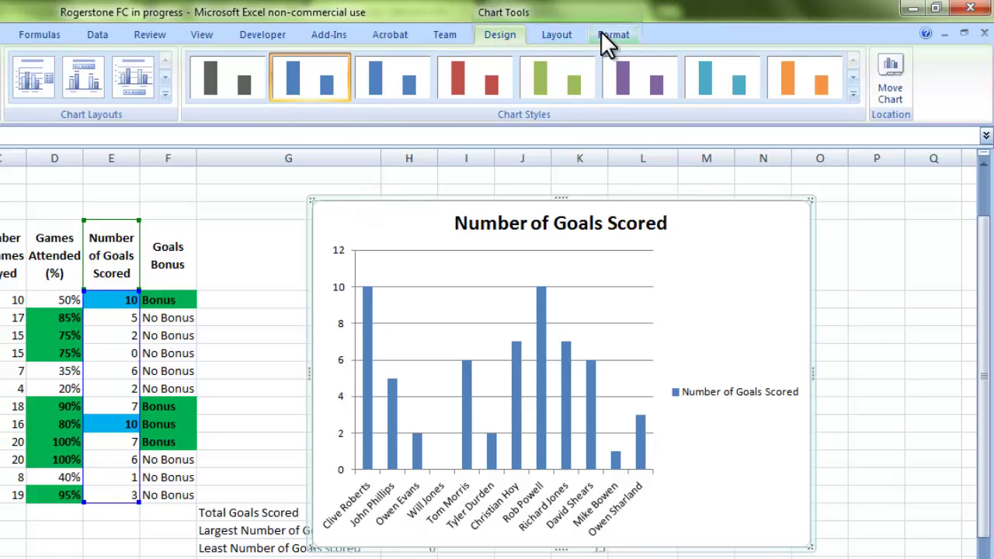
click(556, 35)
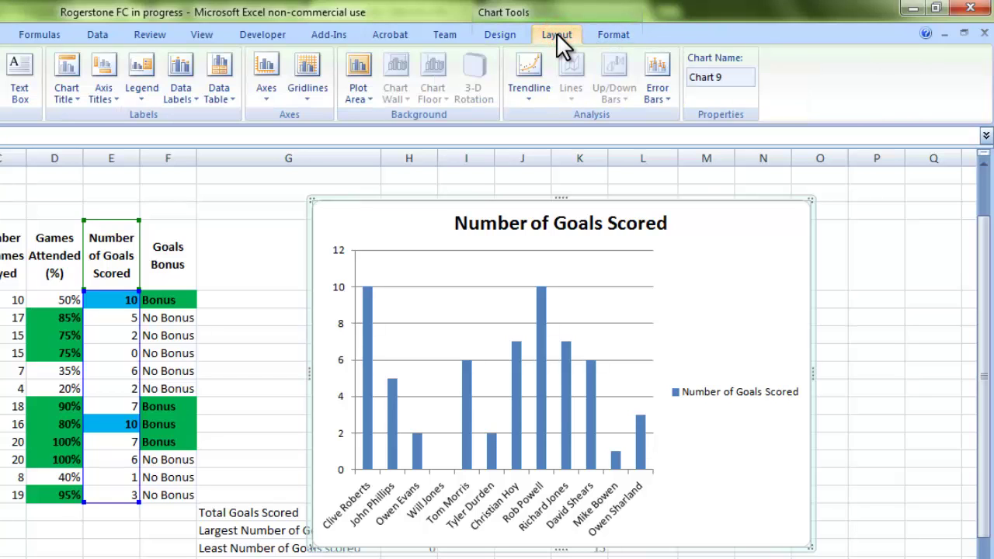
click(115, 76)
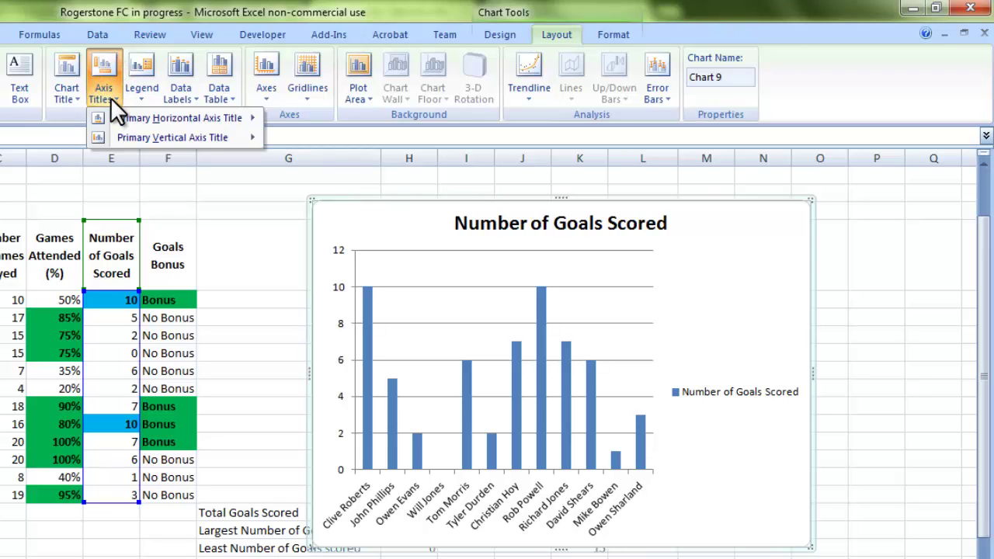
mouse_move(136, 132)
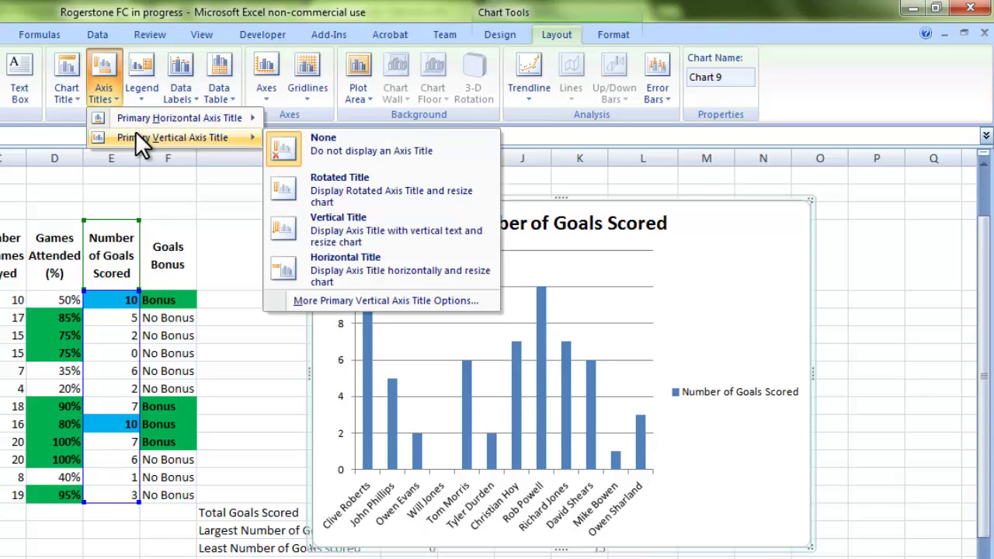
click(307, 187)
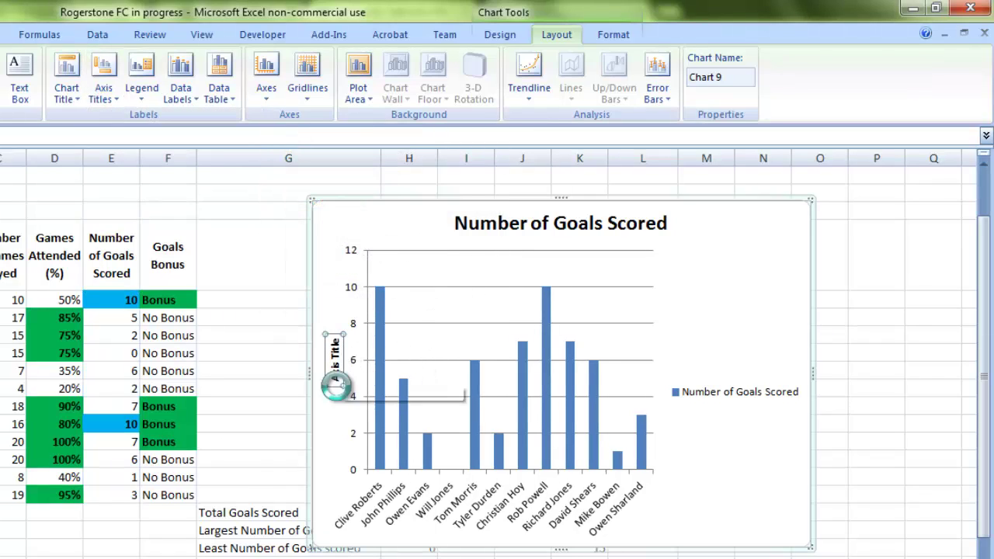
key(Delete)
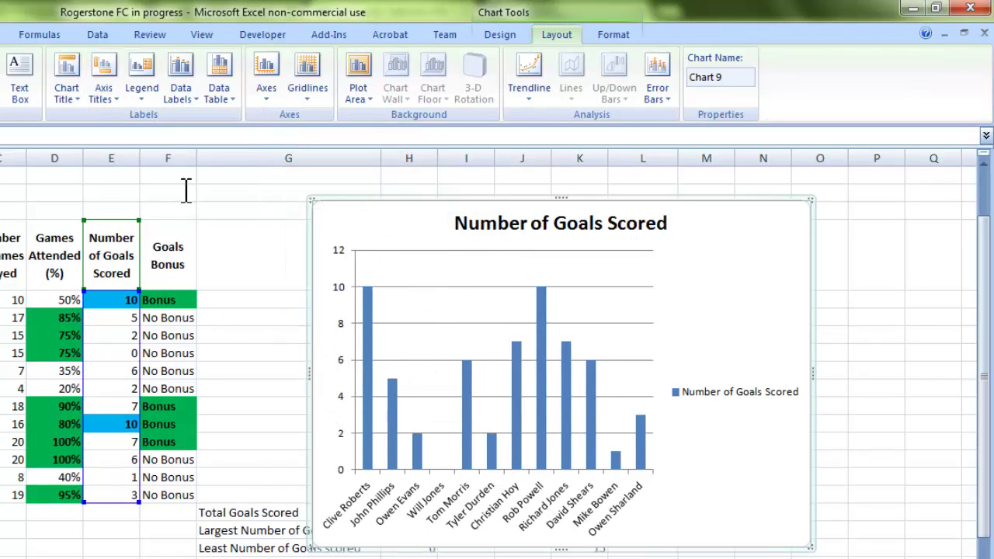
Add a vertical-text axis title to the goals chart reading 'Goals Scored'
click(103, 78)
mouse_move(155, 137)
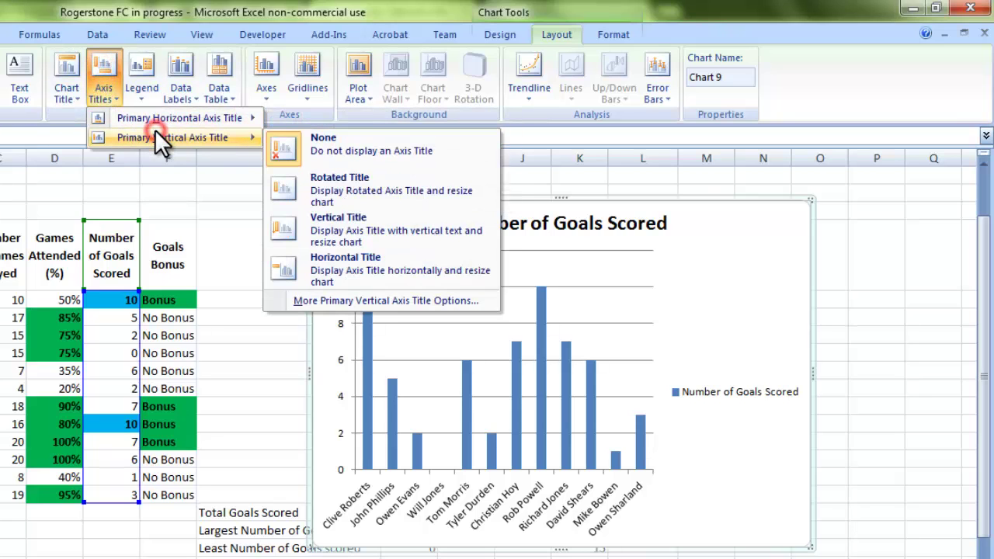
click(360, 226)
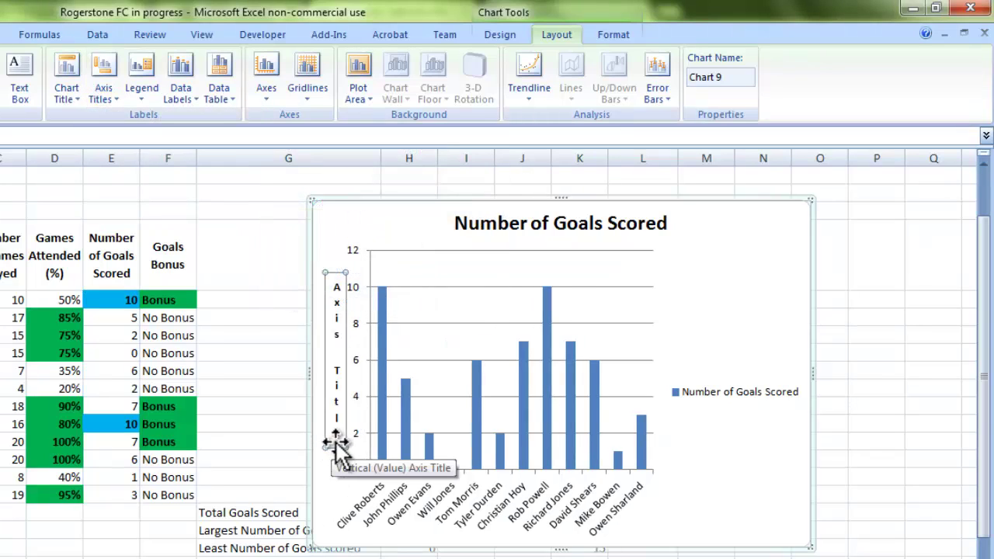
drag(340, 440, 313, 280)
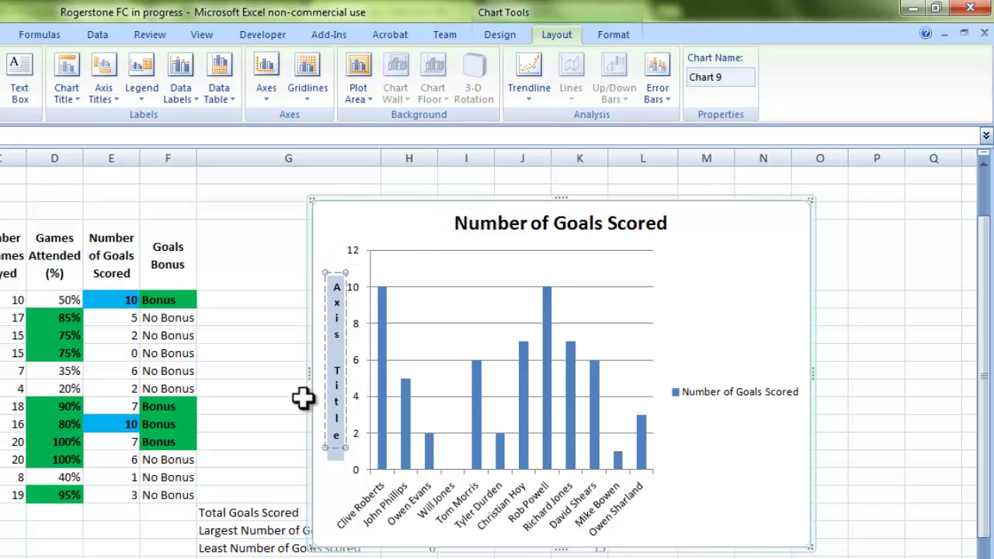
text(Goals)
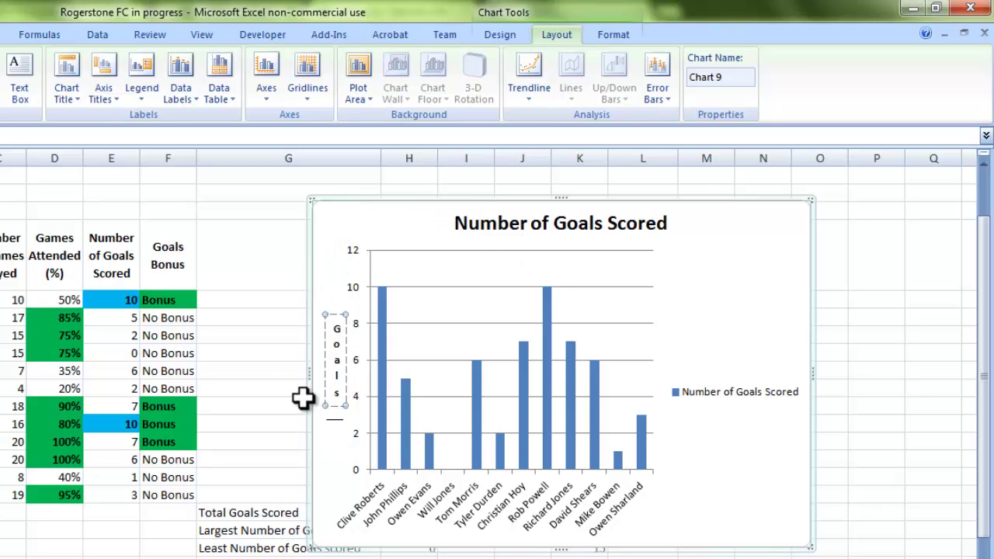
text( Scored)
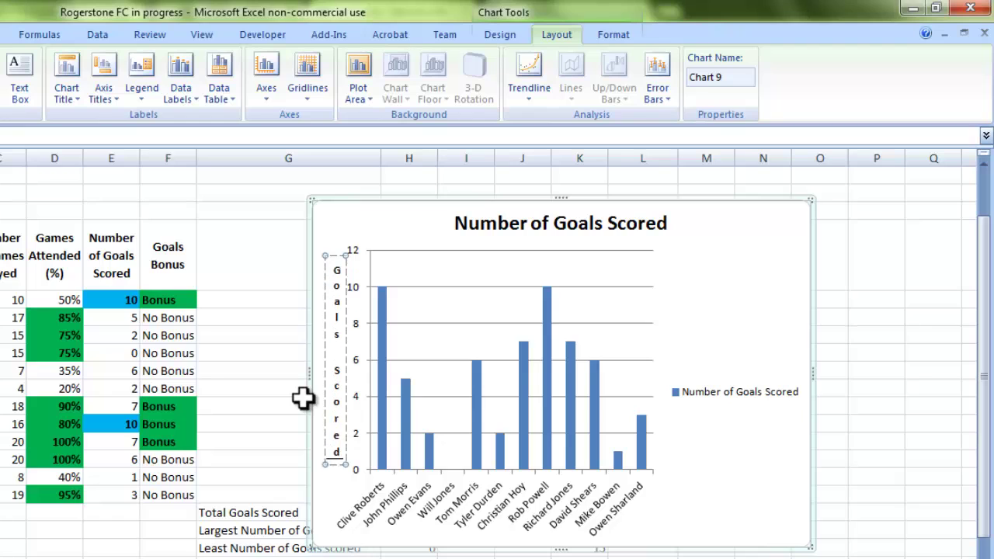
Add a 'Player Name' title below the goals chart's horizontal axis
click(778, 223)
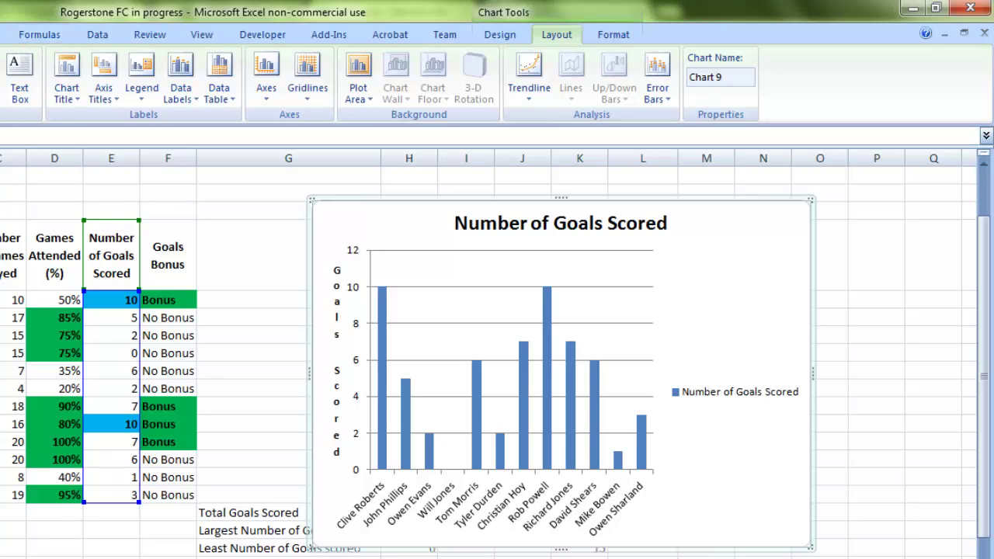
click(108, 68)
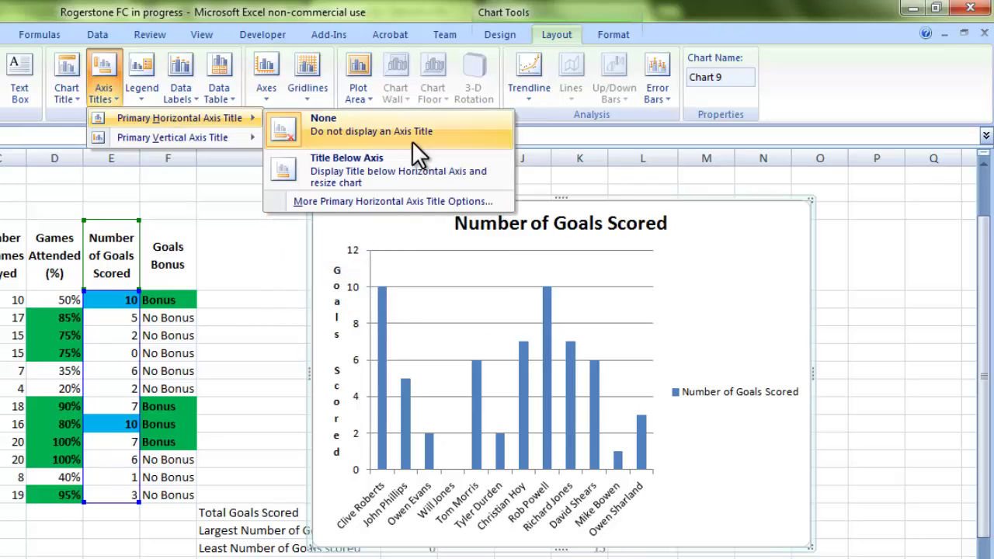
click(397, 169)
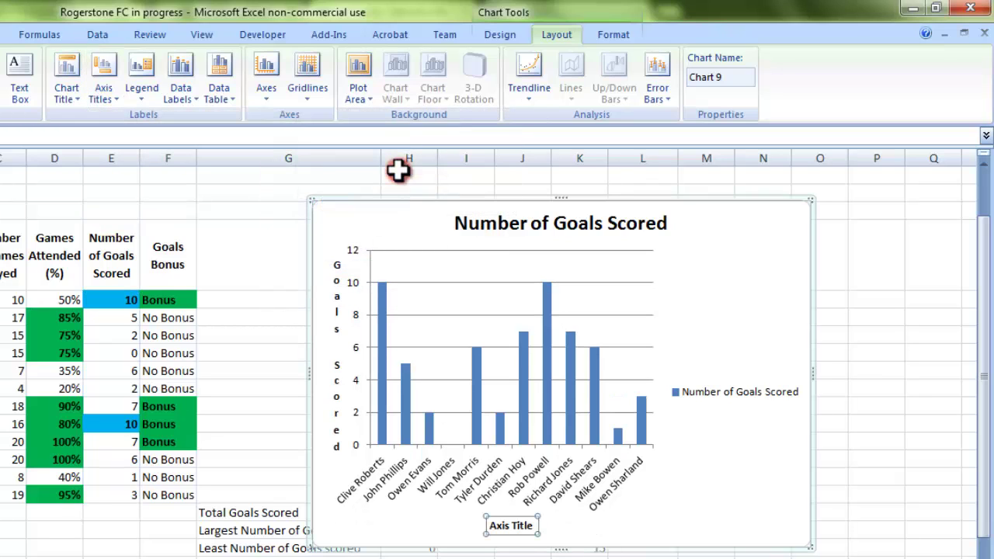
triple_click(528, 527)
text(Player)
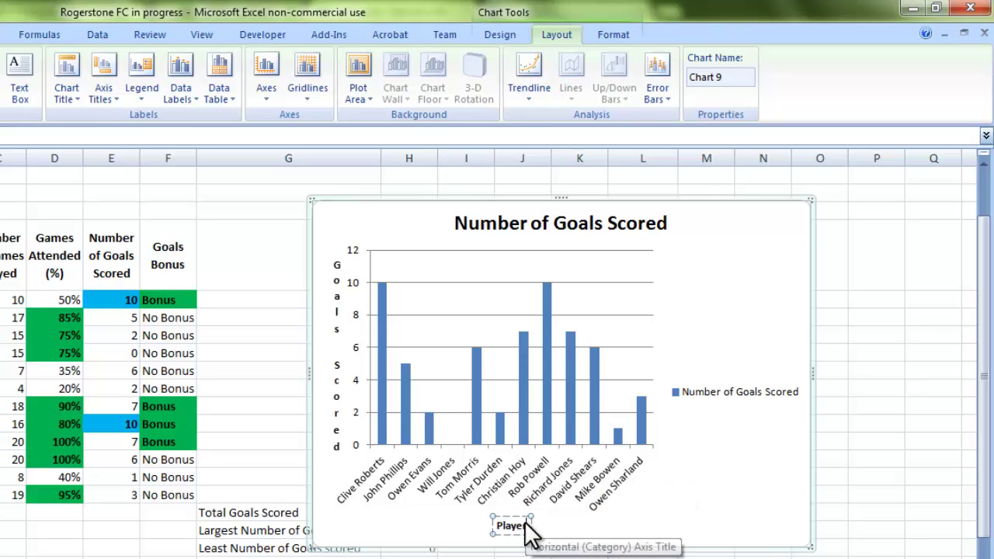
text( Name)
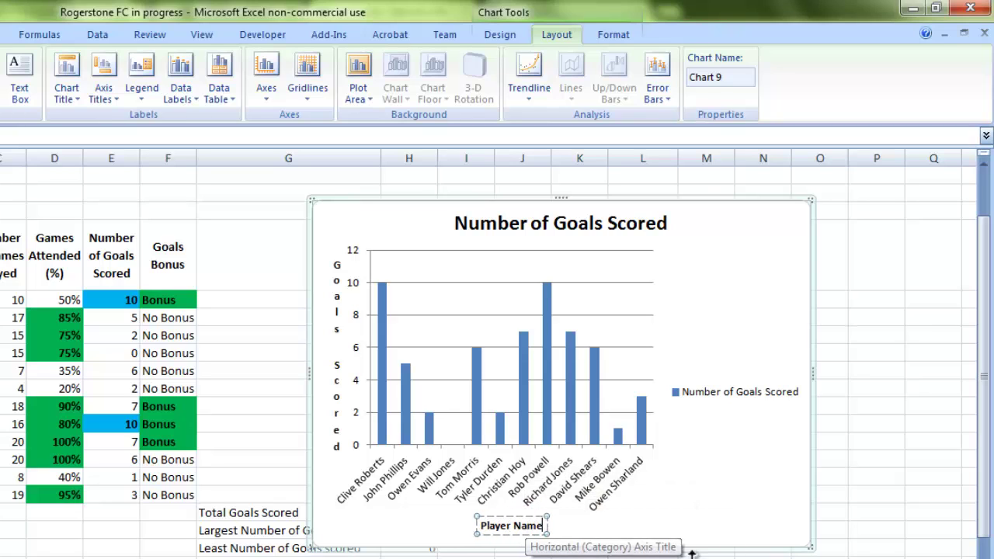
click(730, 511)
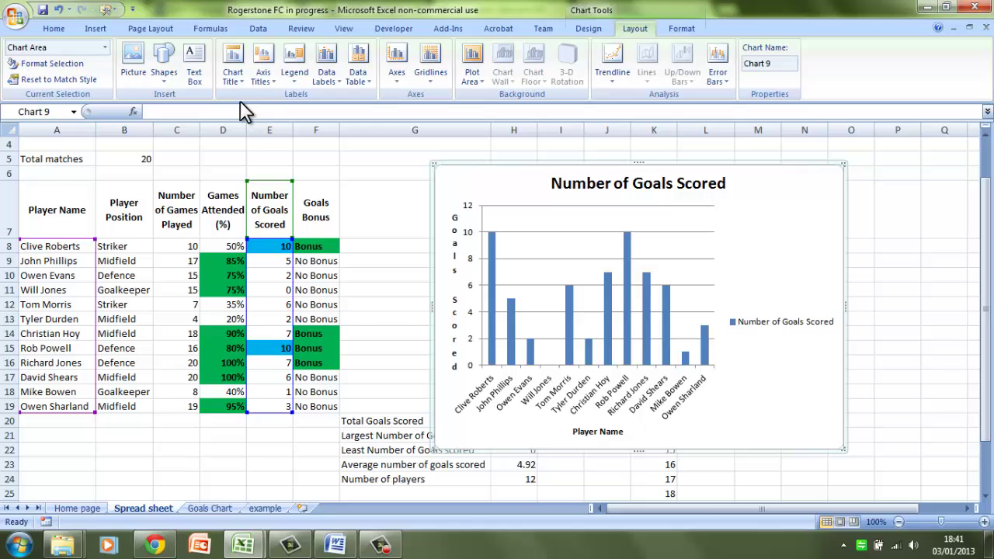
click(96, 28)
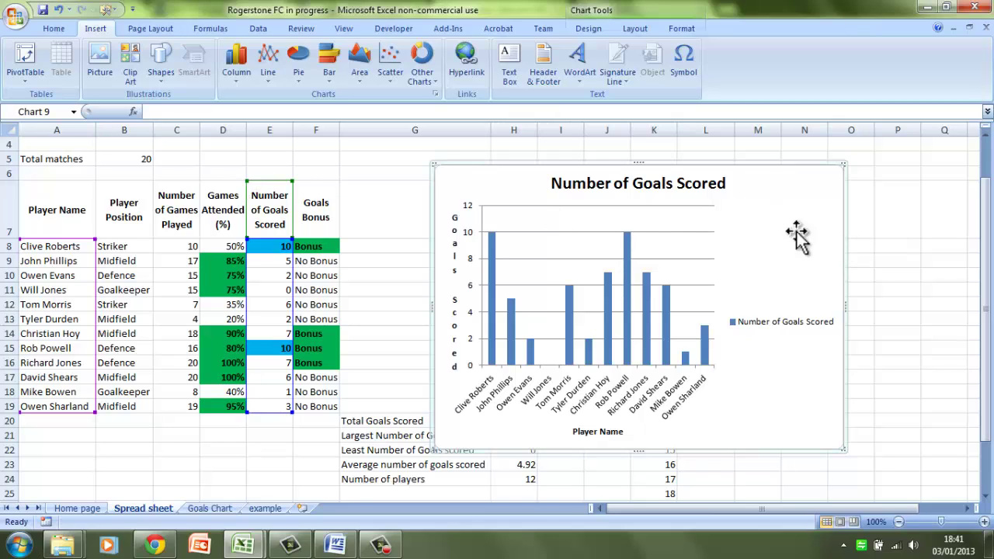
Move the goals chart to a new sheet, Goals Chart 2, placed after Goals Chart
click(769, 175)
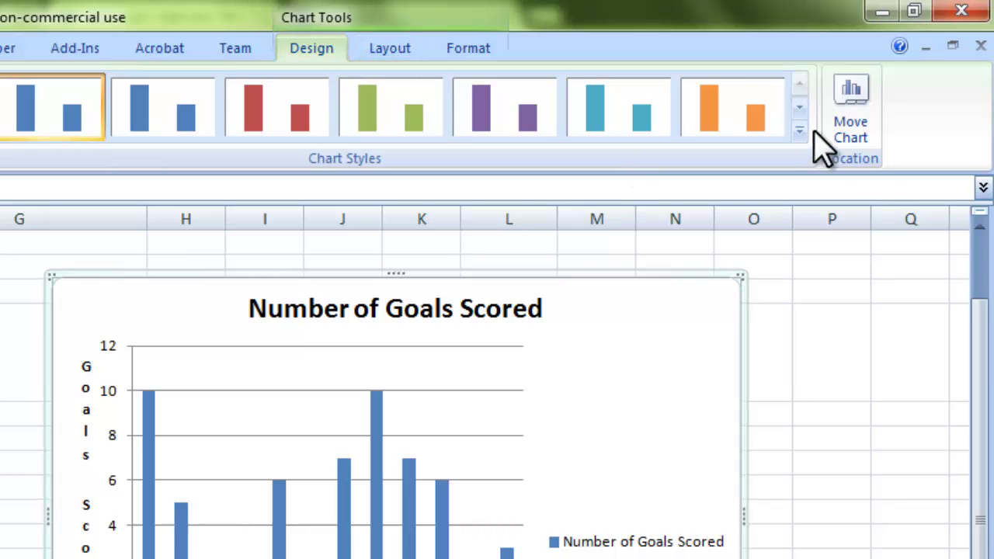
click(847, 101)
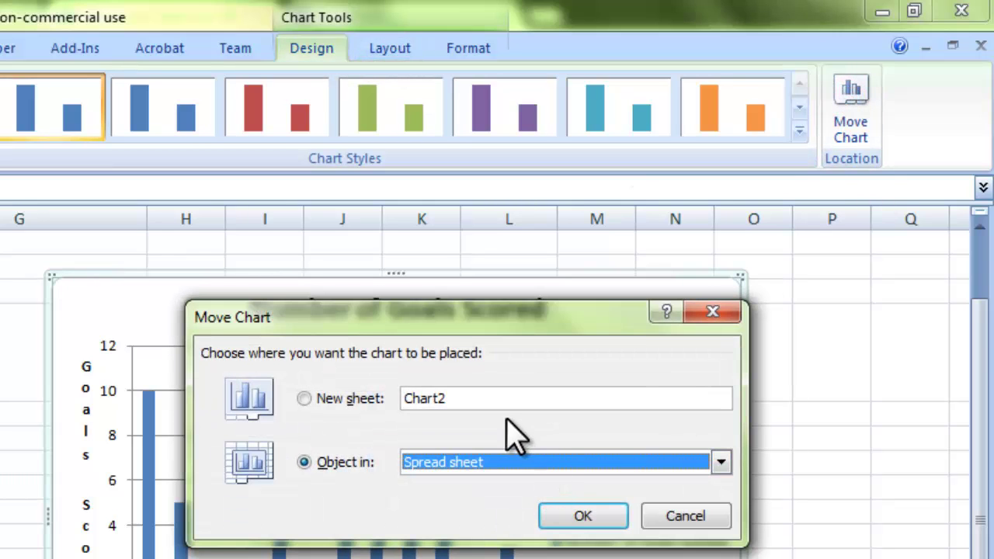
click(305, 398)
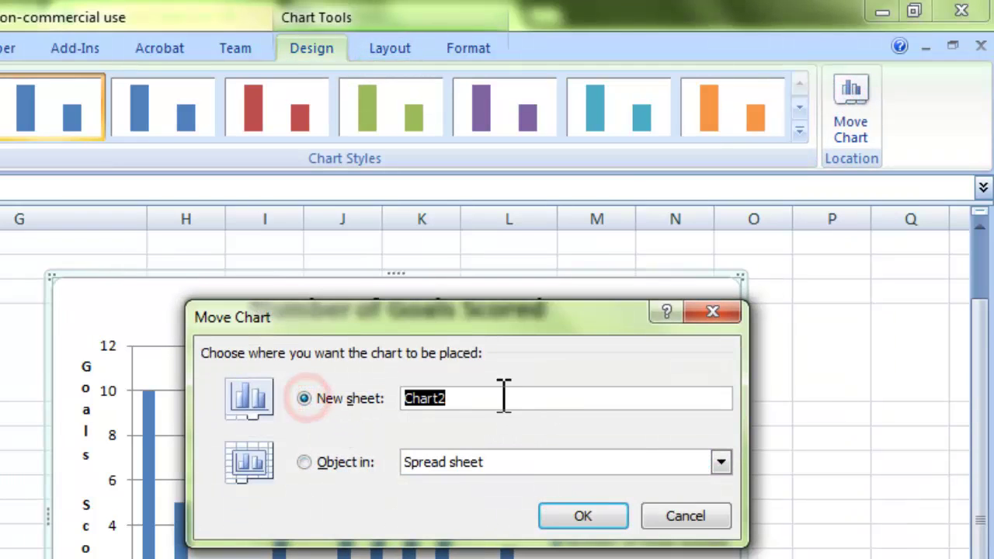
double_click(483, 402)
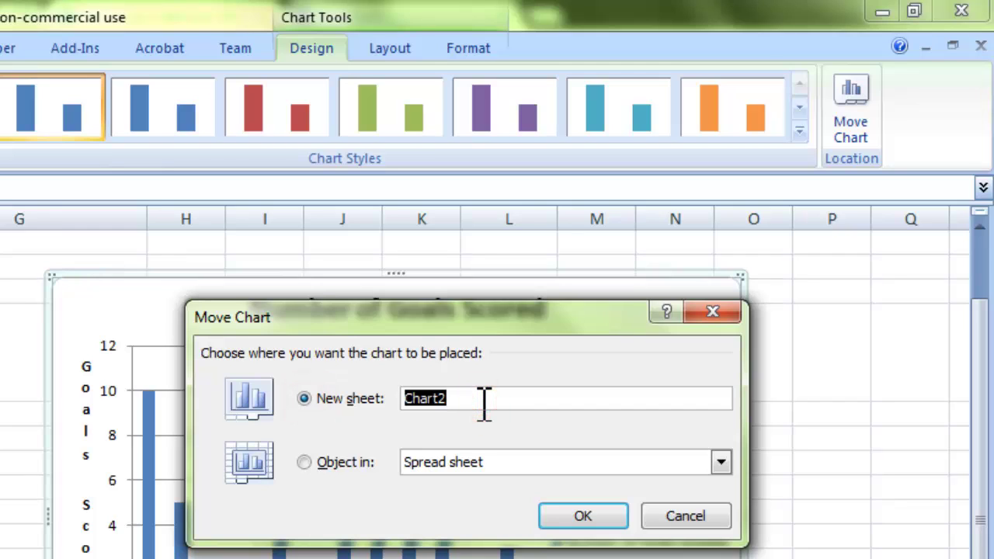
text(Goals)
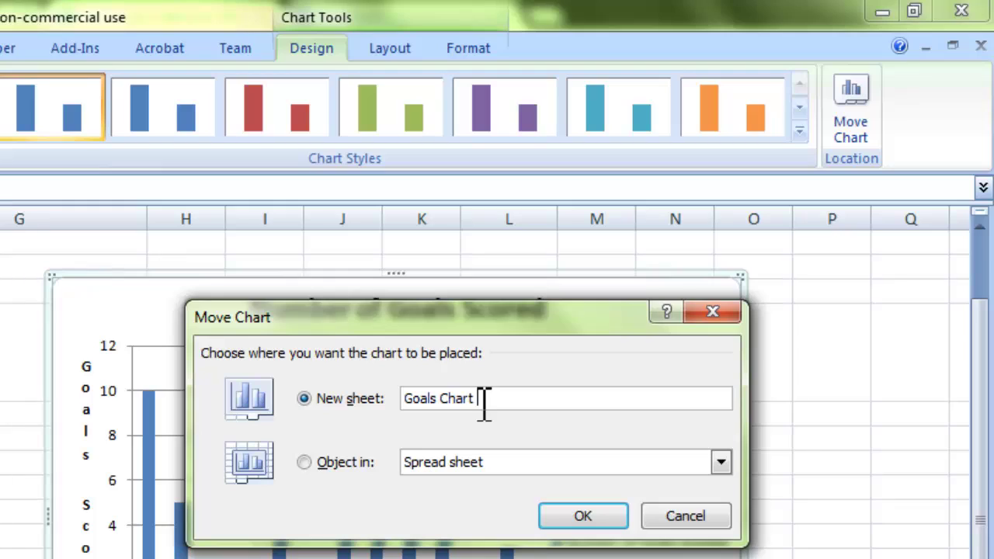
key(Return)
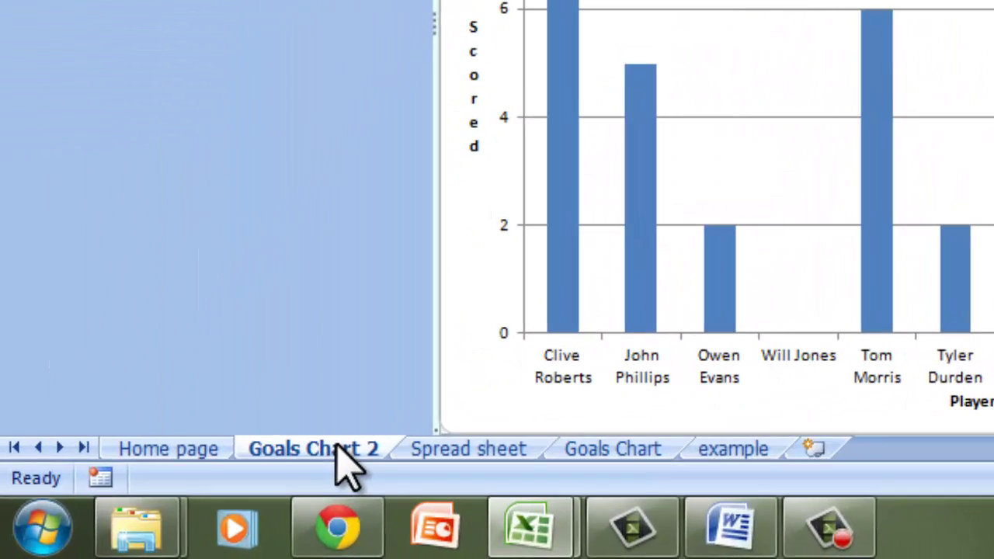
drag(336, 446, 697, 449)
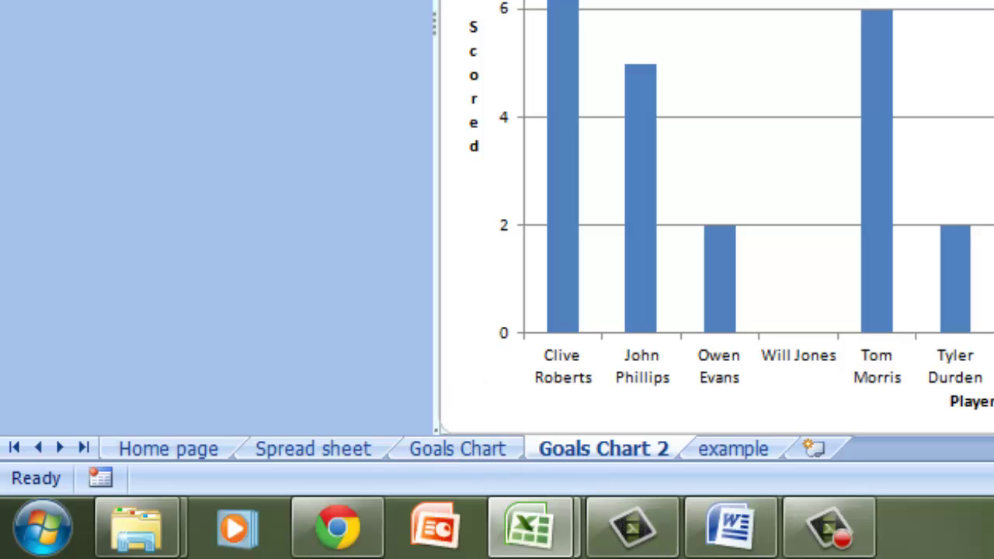
mouse_move(338, 528)
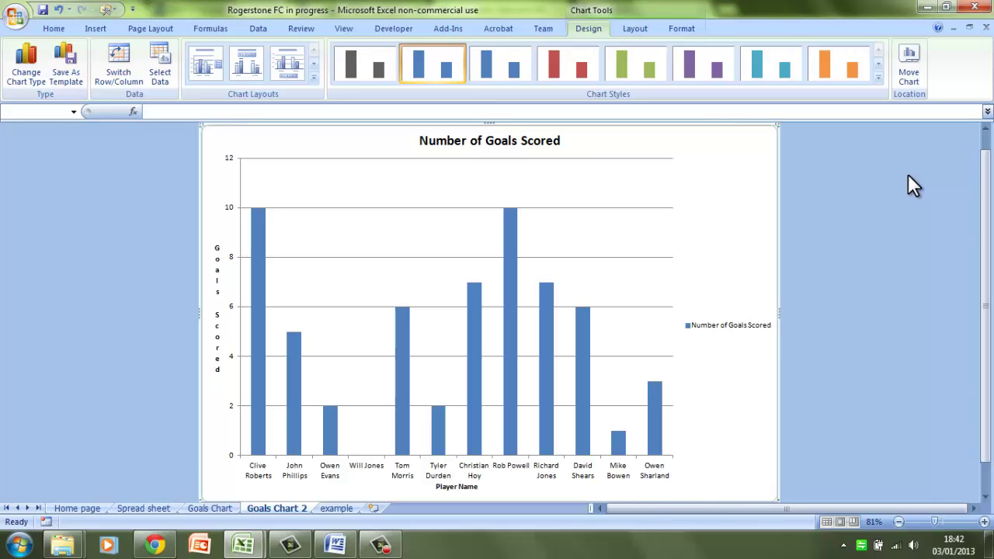
Look at the other workbook's Attendance Chart pie, then return to the Spread sheet
mouse_move(243, 544)
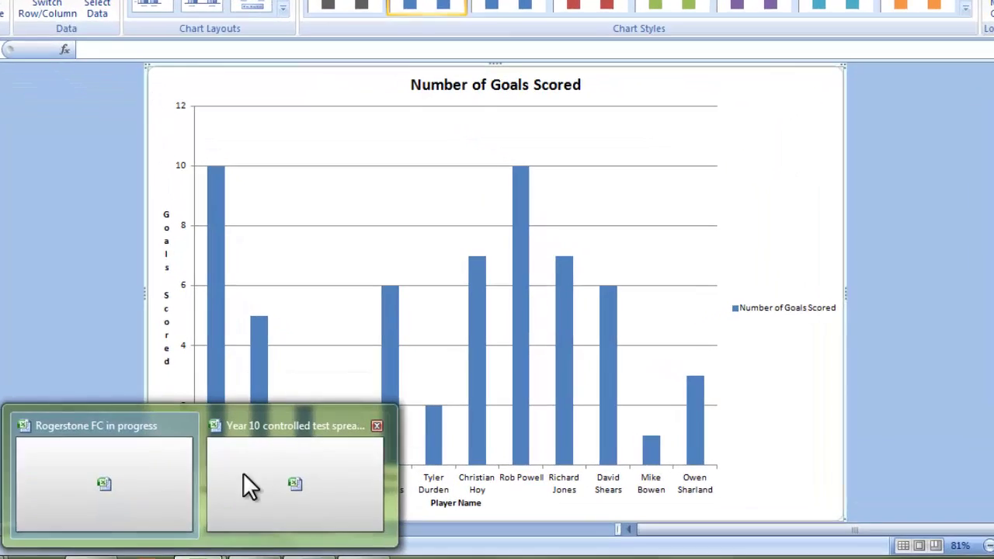
click(249, 486)
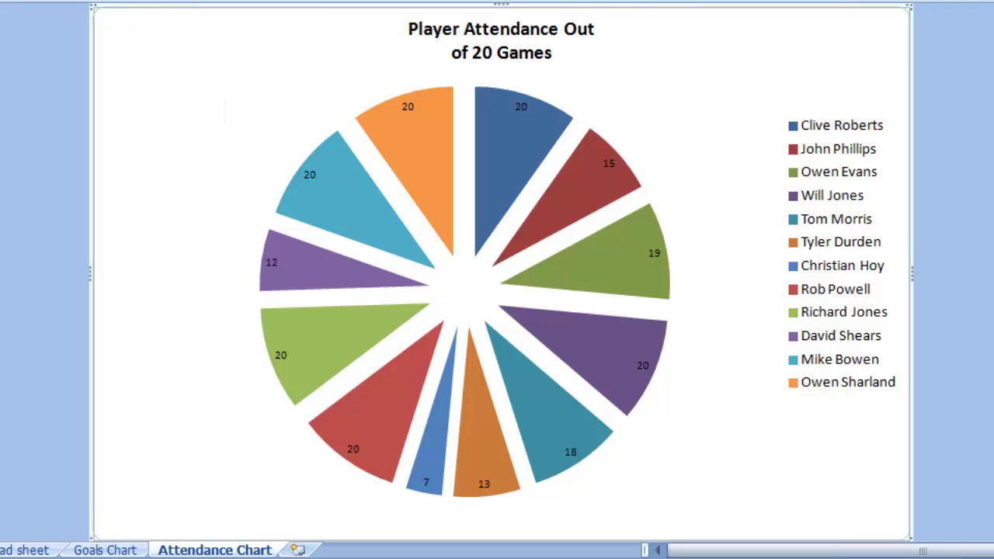
mouse_move(190, 558)
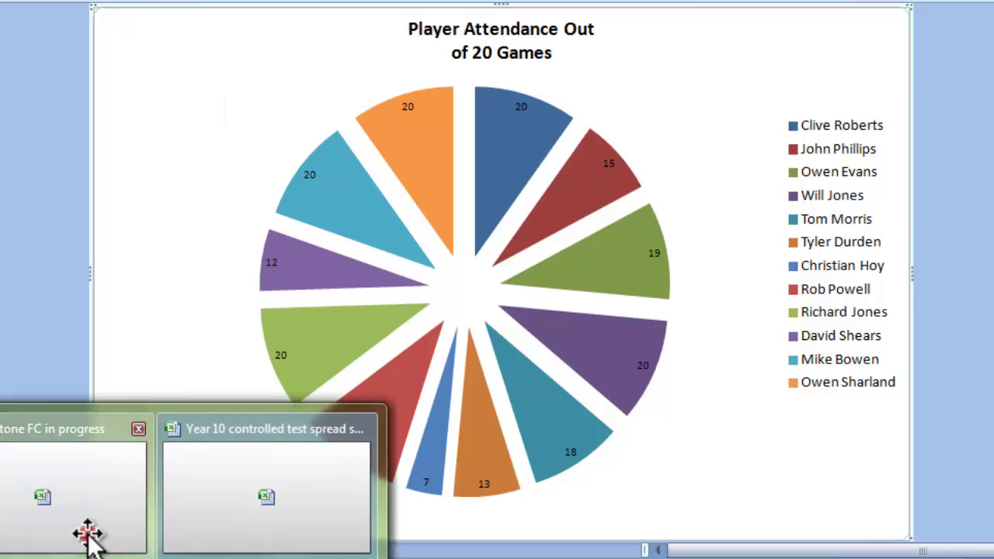
key(ctrl+Page_Down)
click(88, 547)
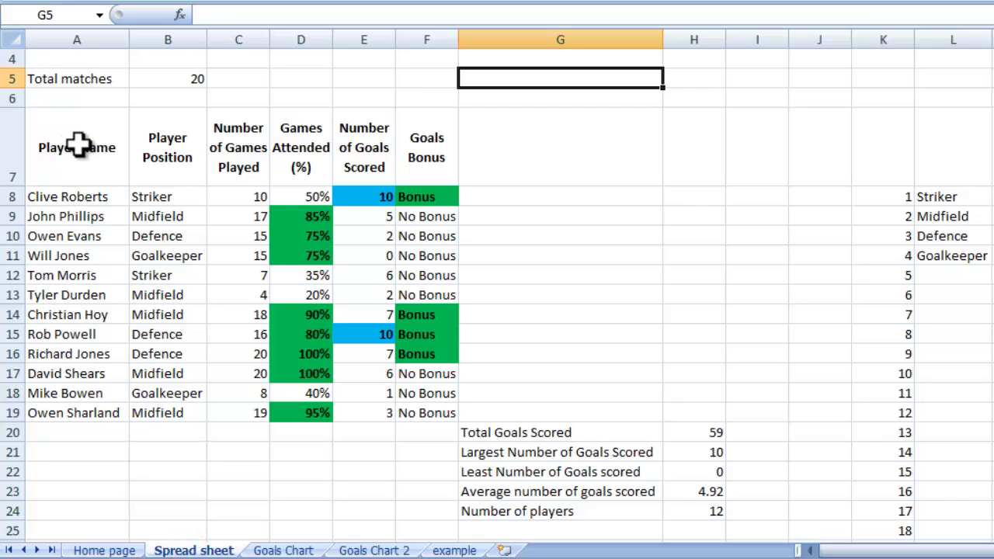
Select Player Name A7:A19 together with the Number of Games Played column
drag(78, 146, 95, 414)
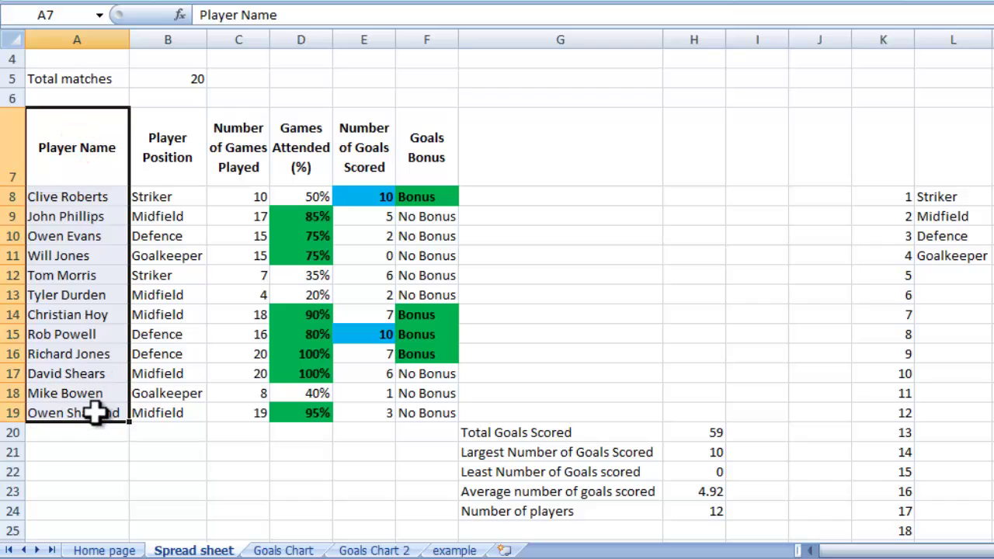
click(304, 129)
drag(305, 128, 305, 411)
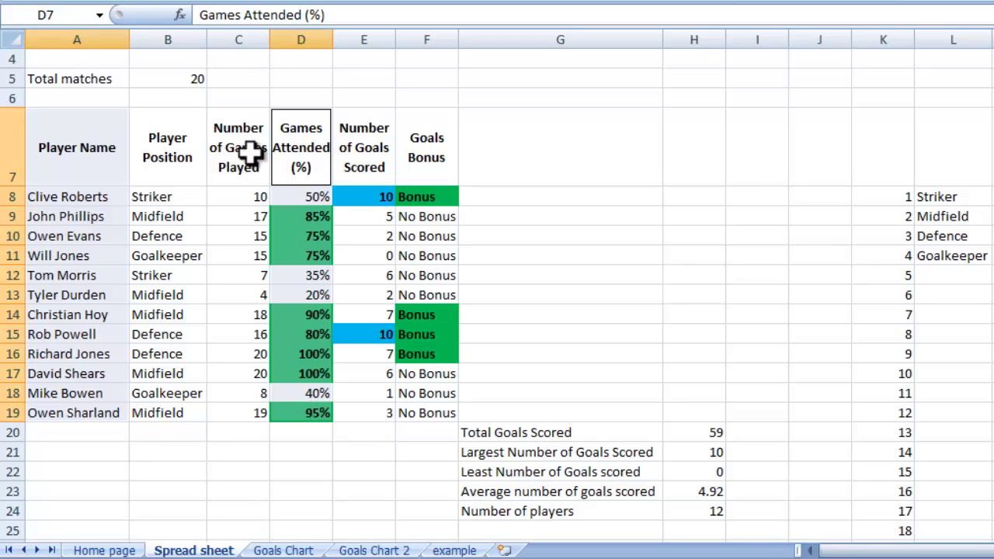
click(728, 168)
drag(64, 147, 70, 408)
ctrl+click(237, 130)
drag(237, 159, 250, 413)
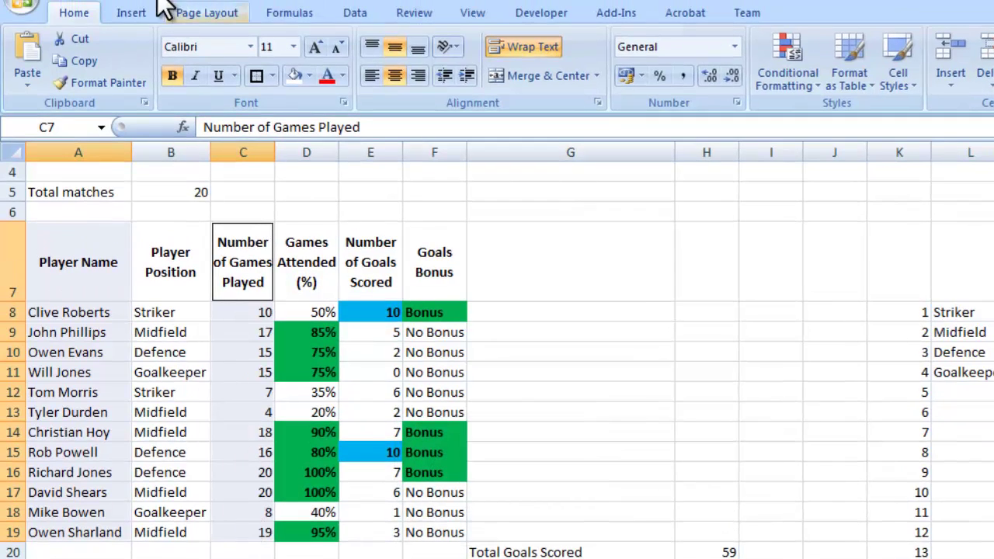
click(143, 17)
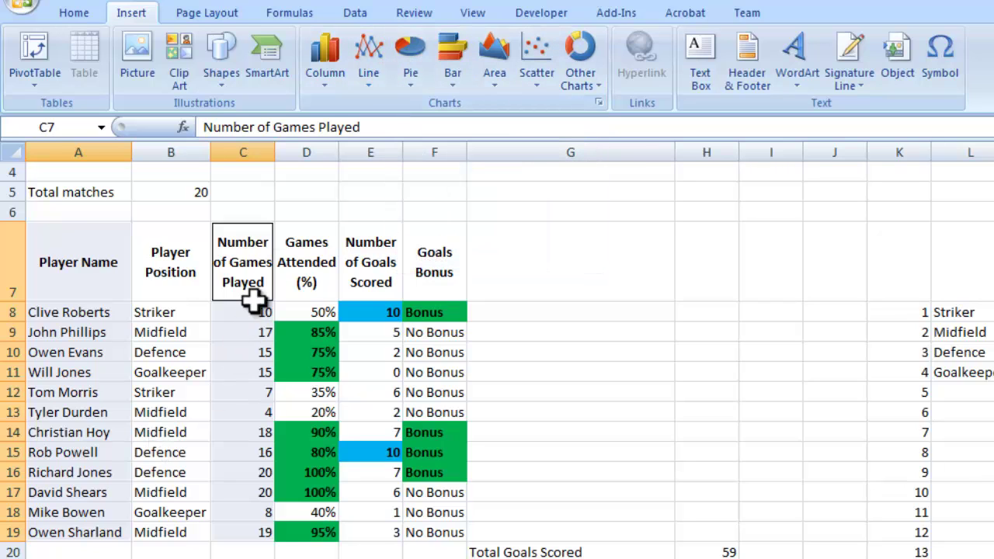
Insert a flat 2-D pie chart of games played and drag it to the upper right beside the table
click(412, 44)
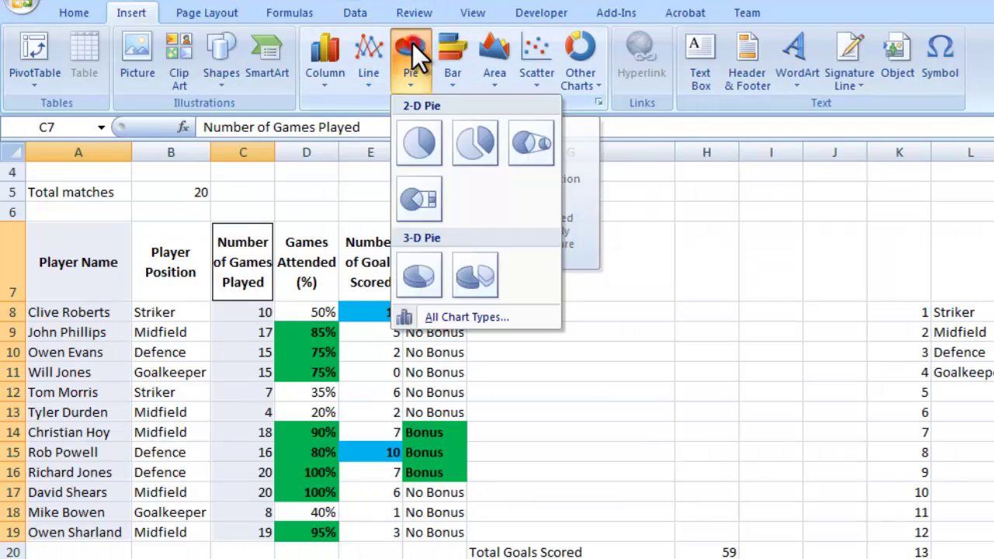
click(416, 139)
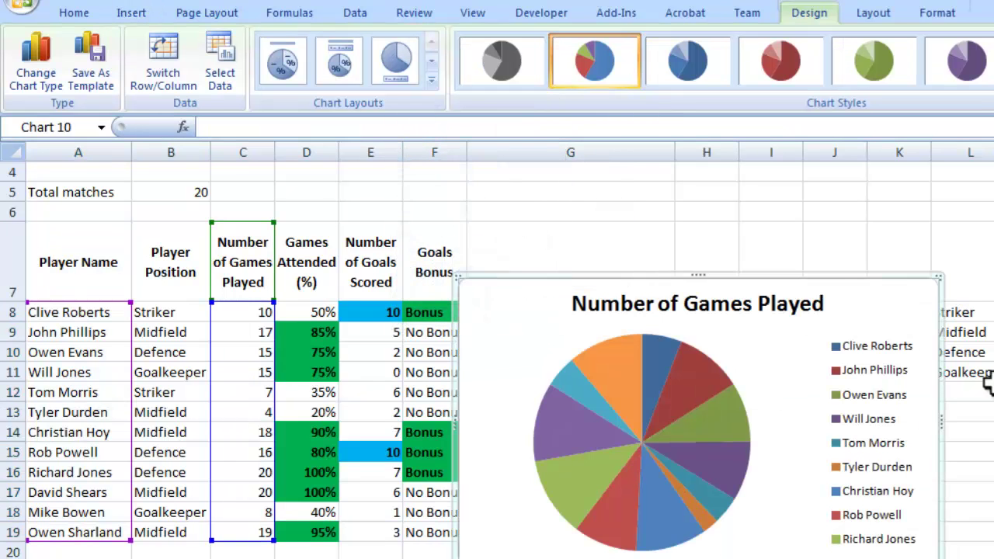
drag(816, 282, 894, 218)
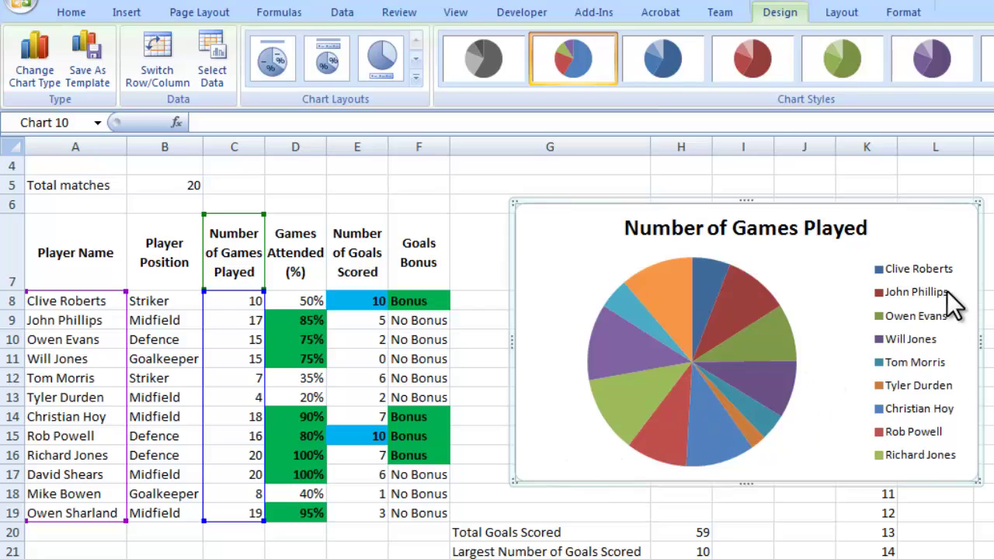
click(748, 304)
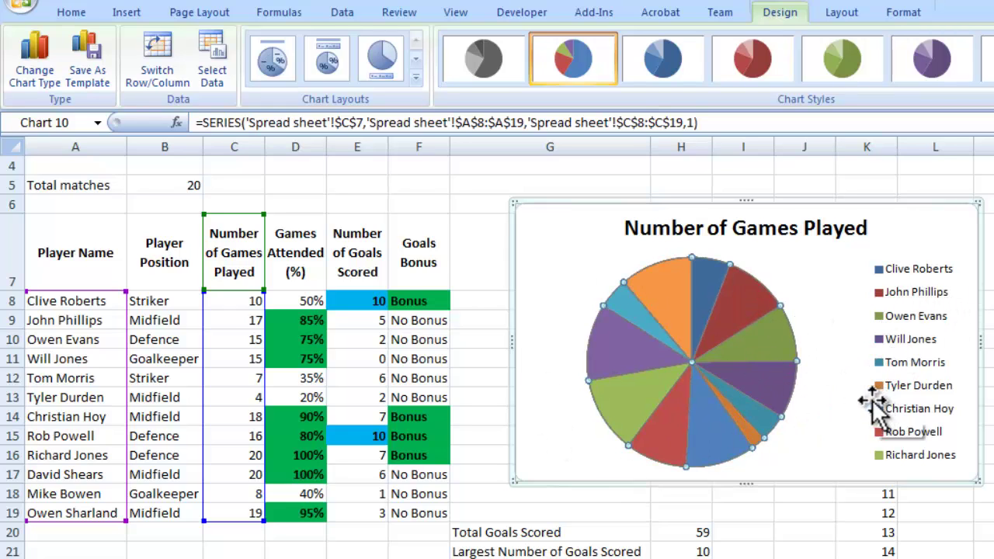
click(967, 233)
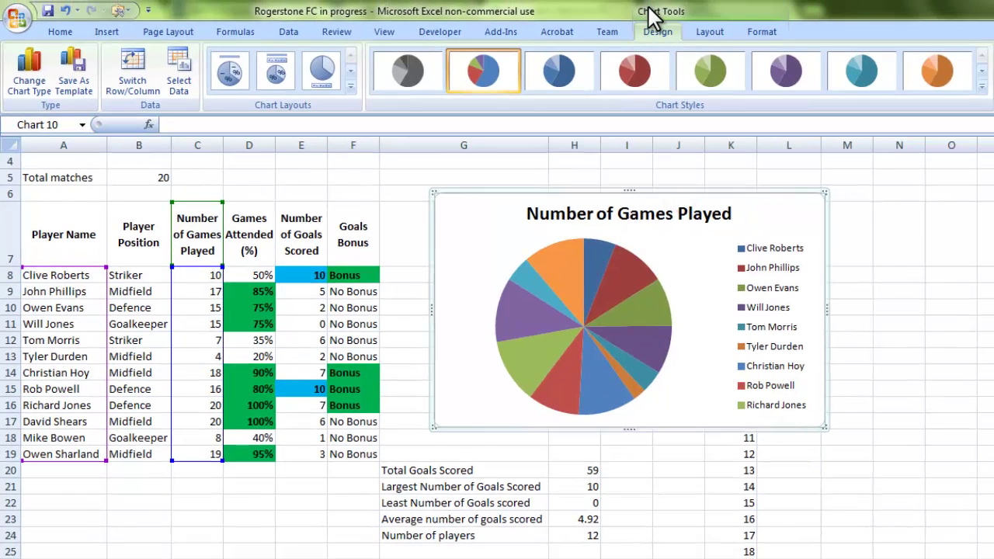
Add value data labels to the pie slices, trying Center and Outside End before settling on Inside End
click(710, 33)
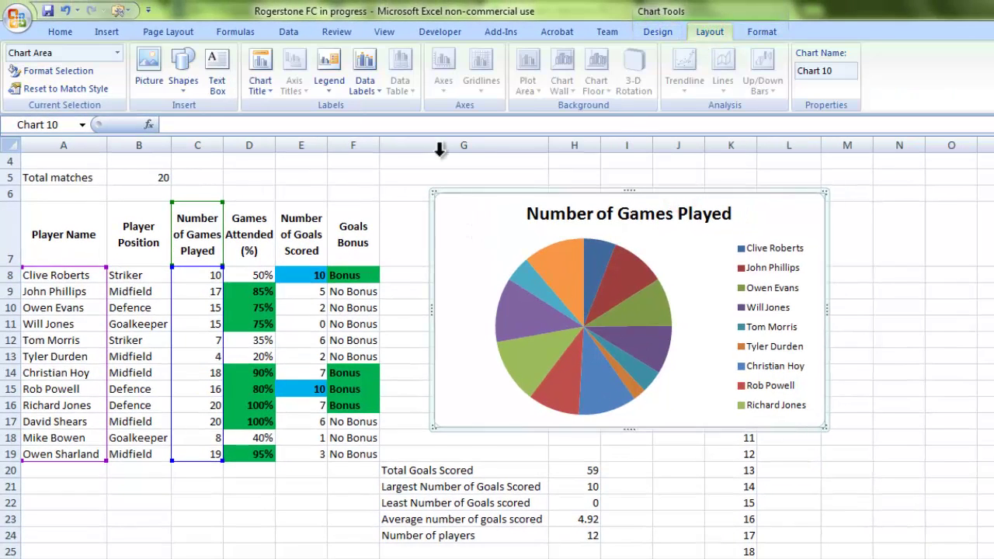
click(372, 74)
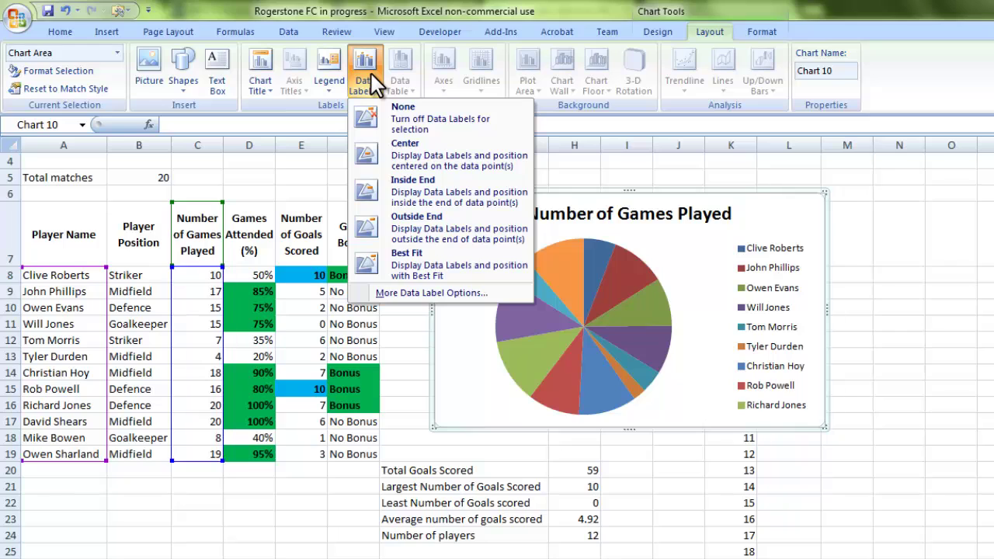
click(419, 154)
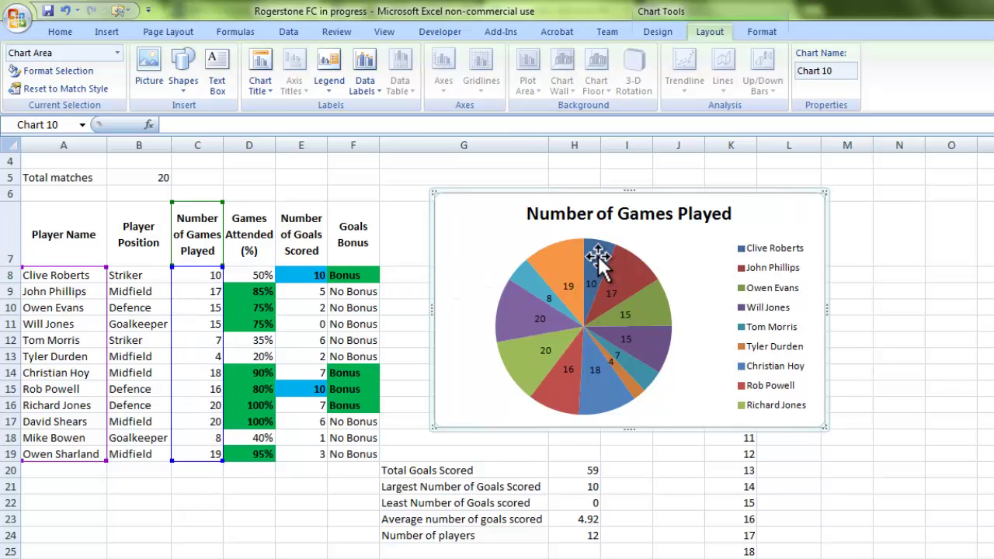
mouse_move(581, 314)
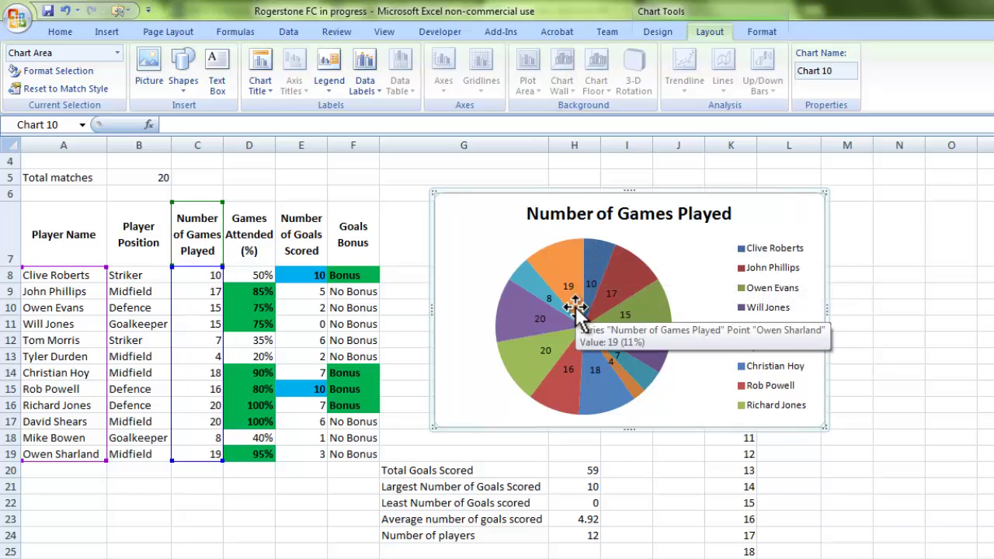
click(366, 70)
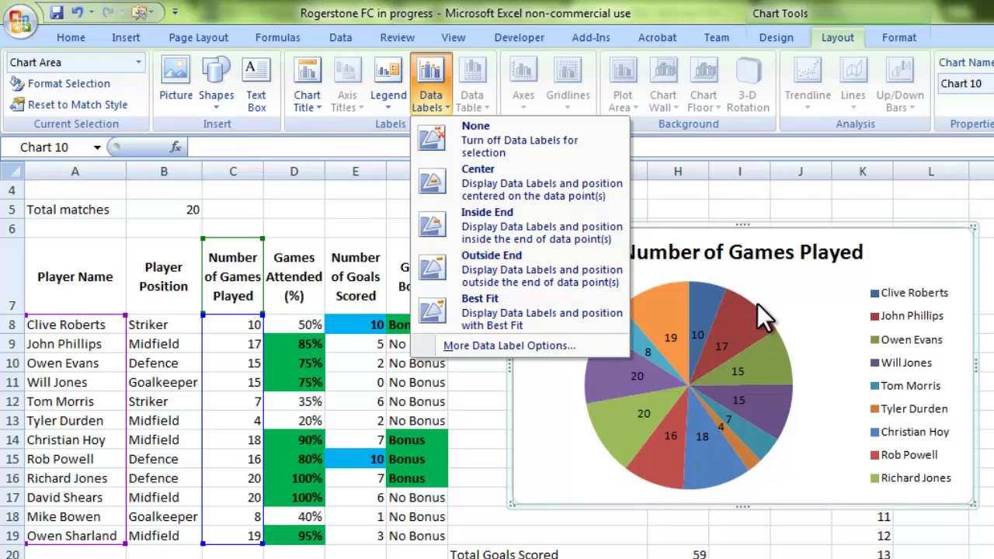
click(523, 263)
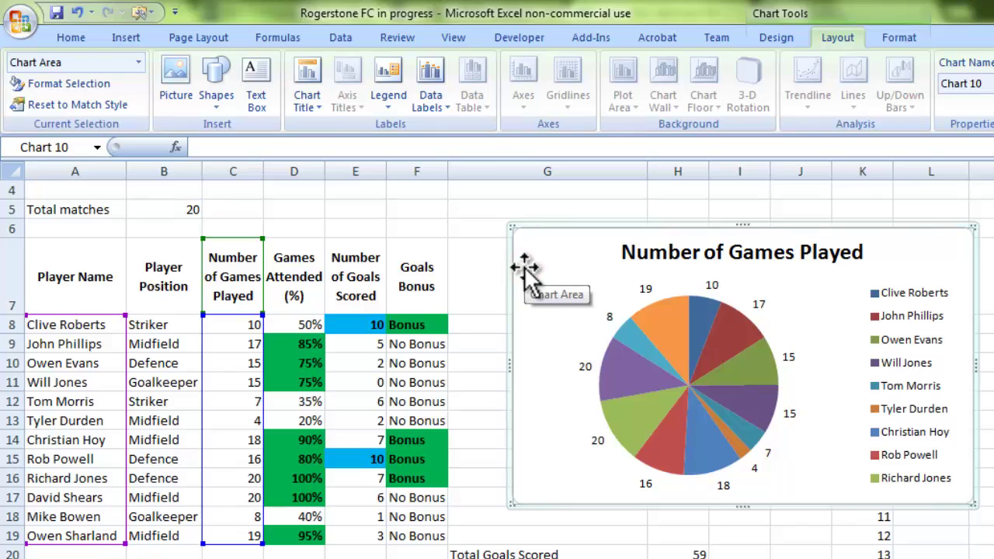
click(430, 81)
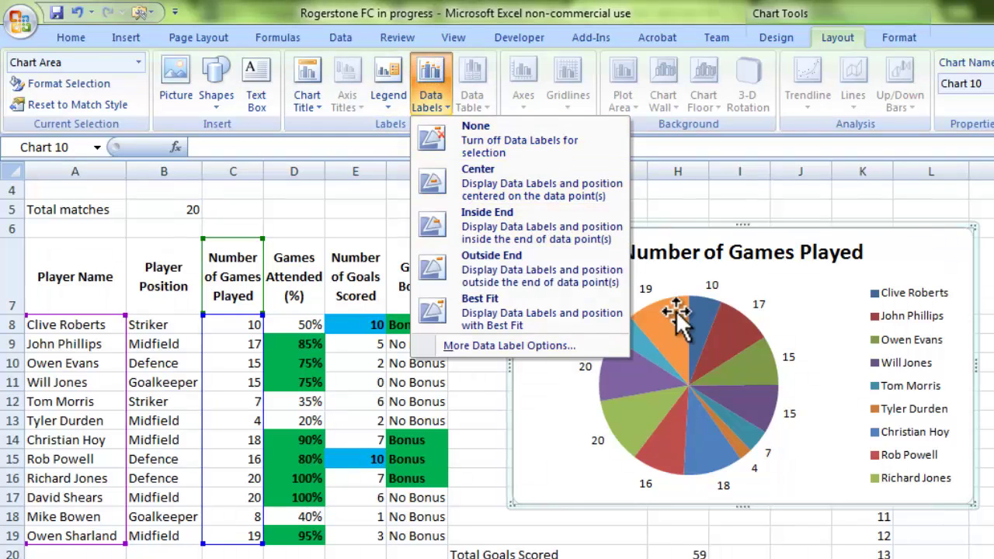
click(531, 216)
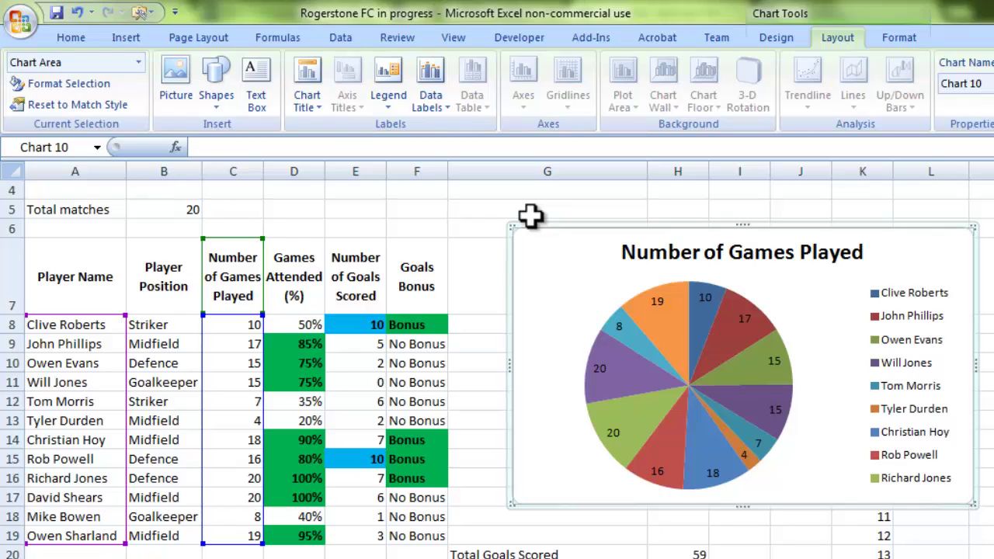
Move the pie chart to a new chart sheet named 'Attendance Chart'
click(539, 233)
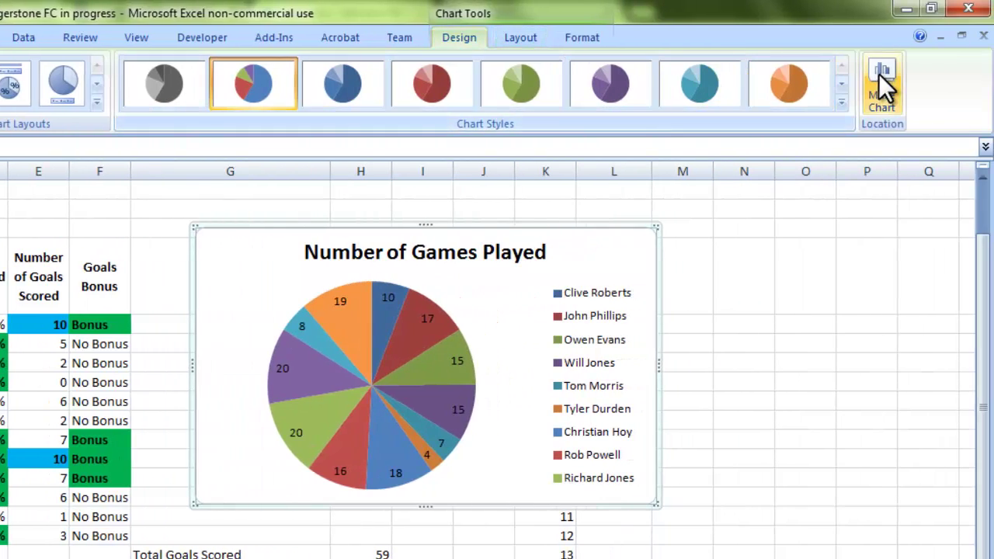
click(882, 75)
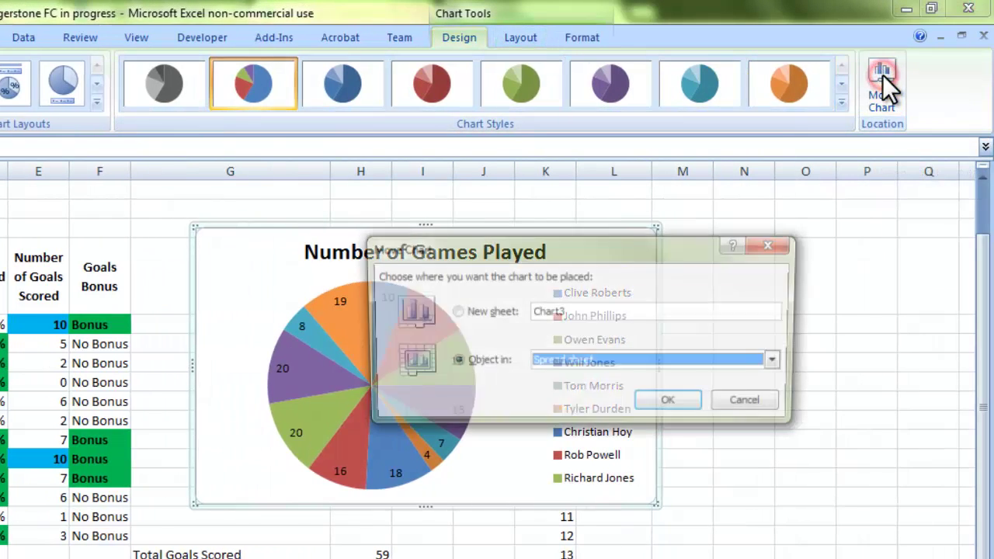
click(499, 314)
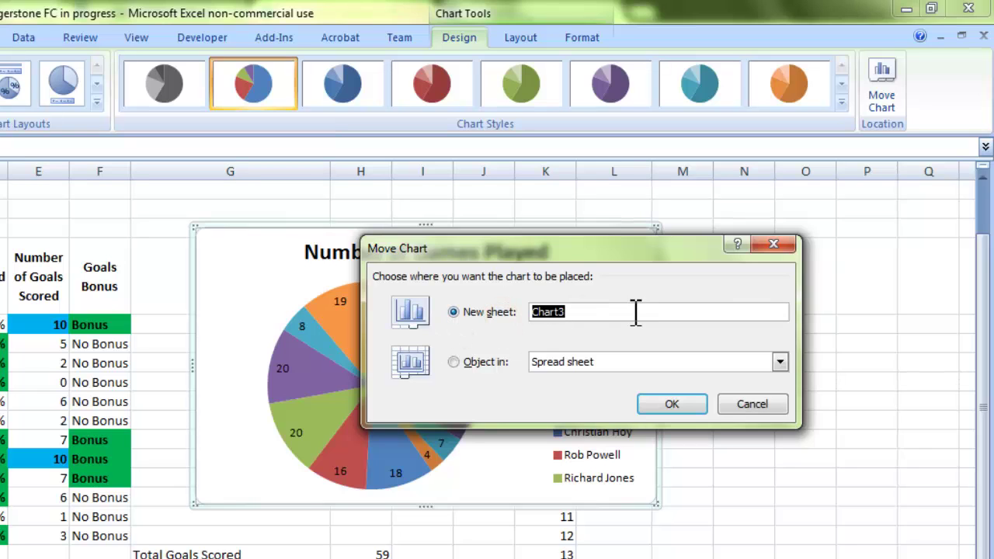
text(Attendance)
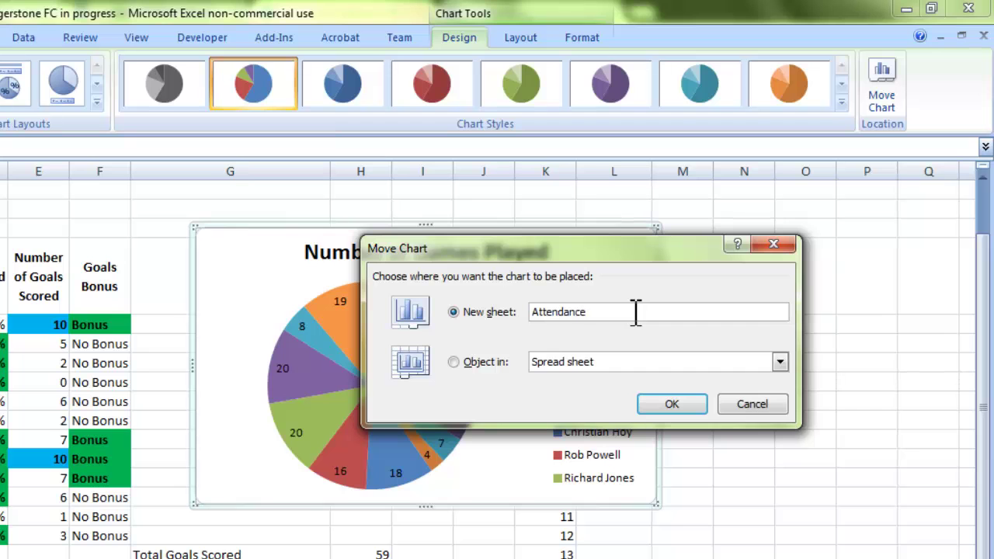
text( Chart)
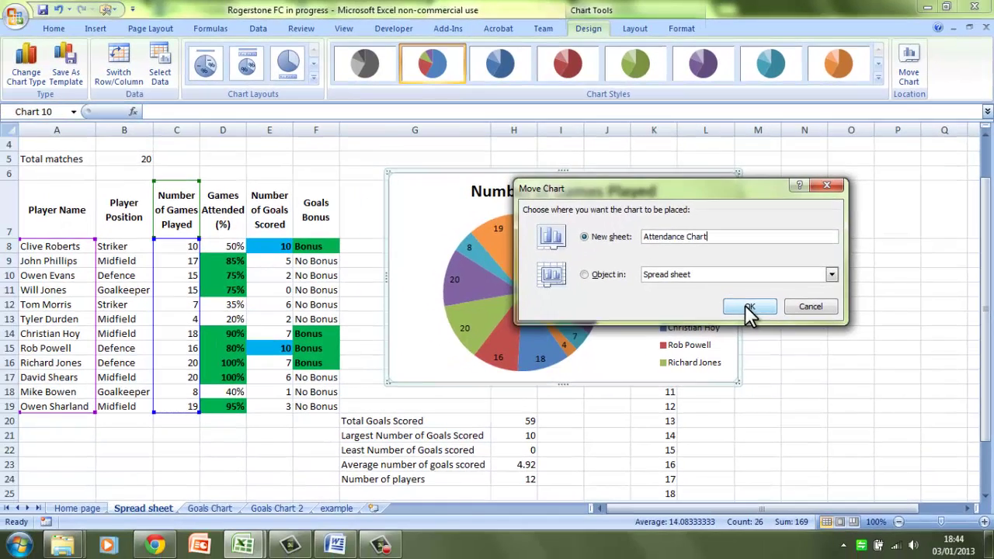
click(670, 404)
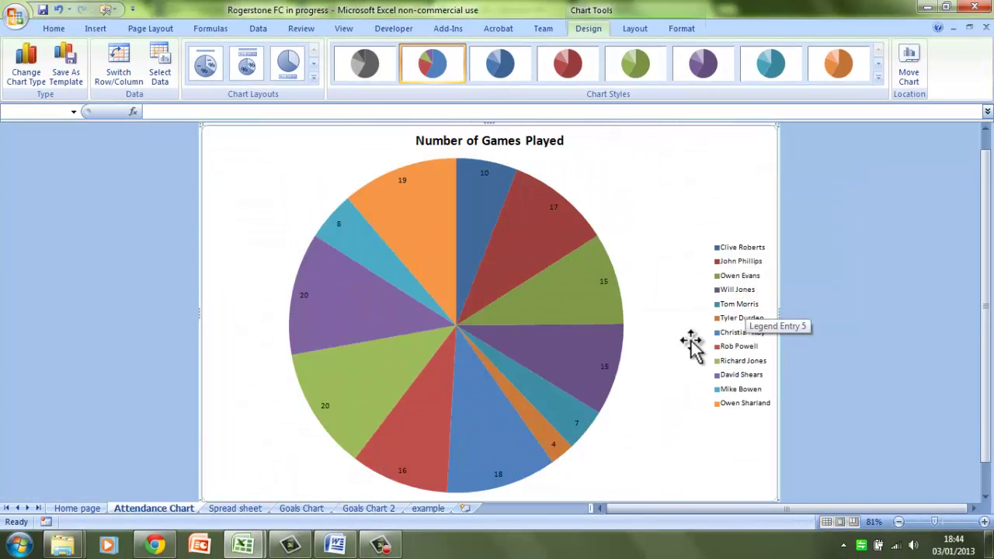
click(437, 266)
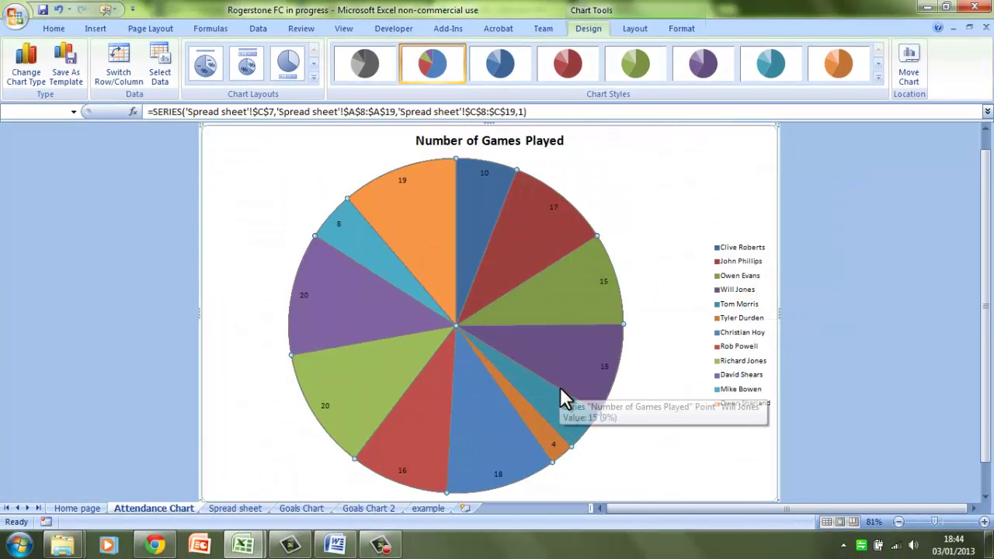